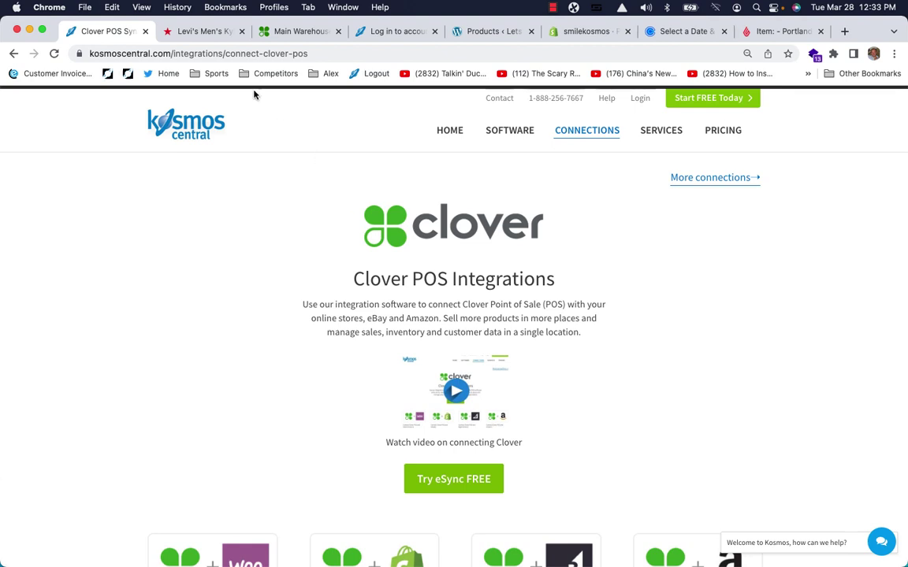
Step: Switch to the Macy's page and select the title 'Men's Kyle J Casual Sandals'
{"action": "left_click", "coordinate": [207, 32]}
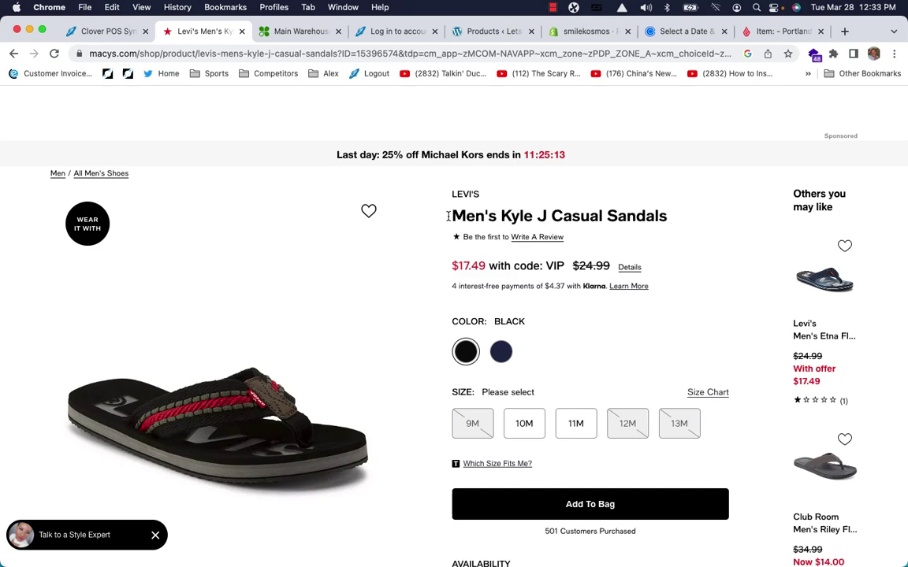
{"action": "left_click_drag", "start_coordinate": [448, 216], "coordinate": [670, 226]}
{"action": "key", "text": "super+c"}
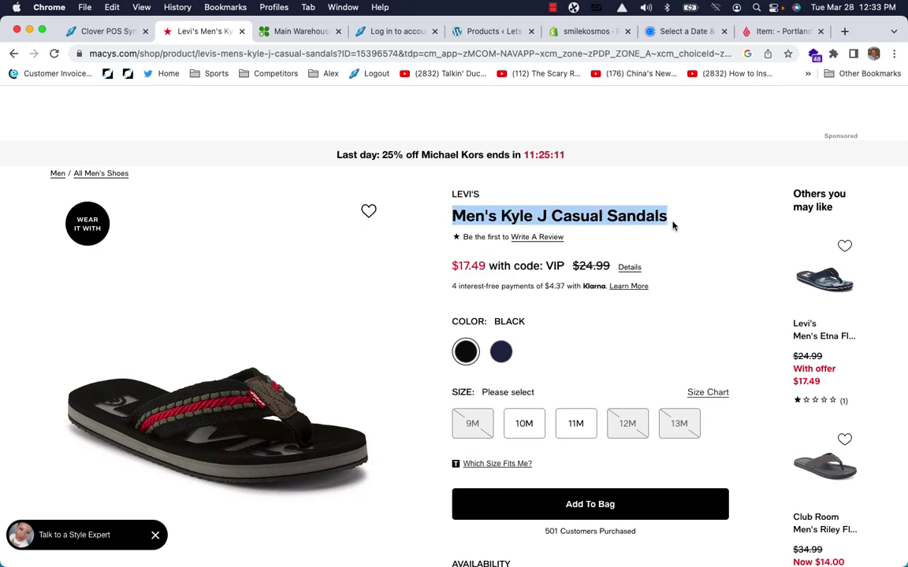
Step: Add a Clover item named 'Men's Kyle J Casual Sandals' at $19.99, marked as having variants
{"action": "left_click", "coordinate": [291, 31]}
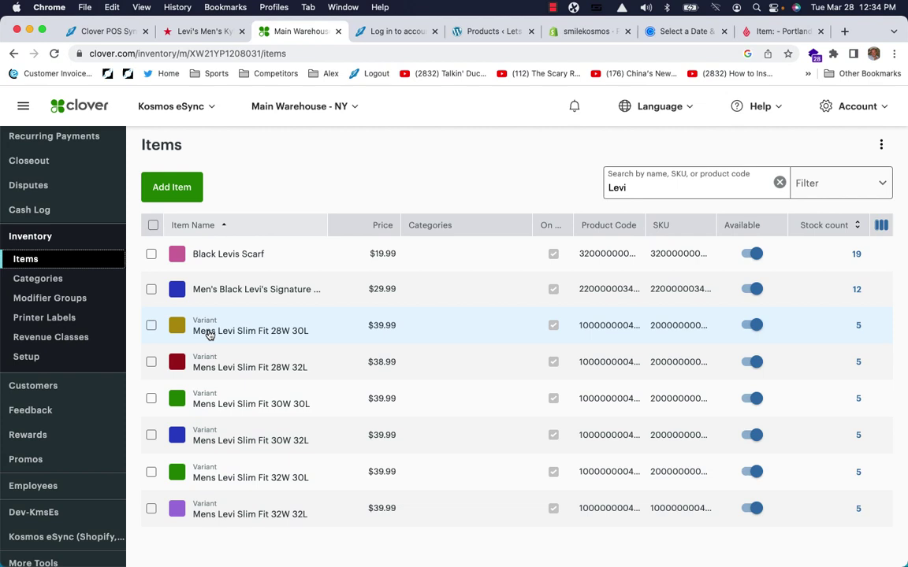
{"action": "left_click", "coordinate": [175, 190]}
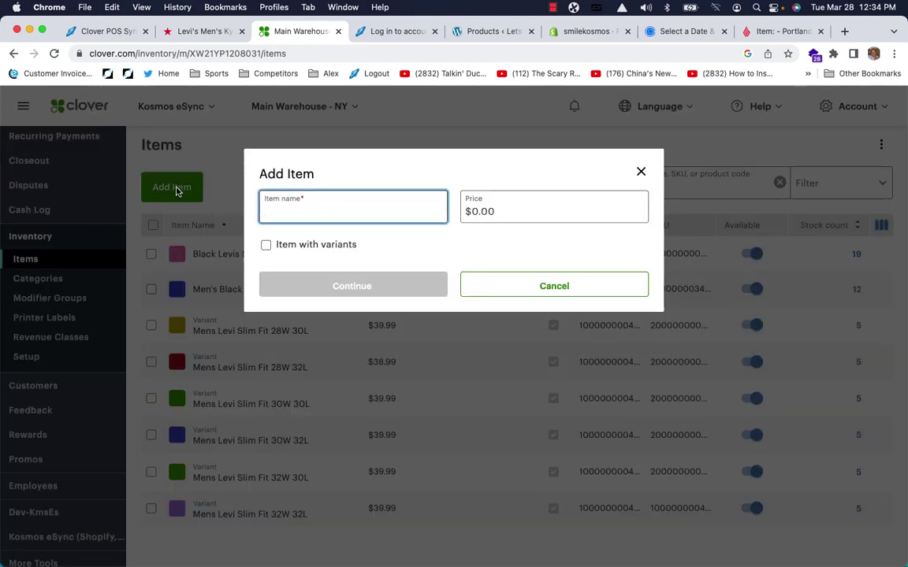
{"action": "key", "text": "super+v"}
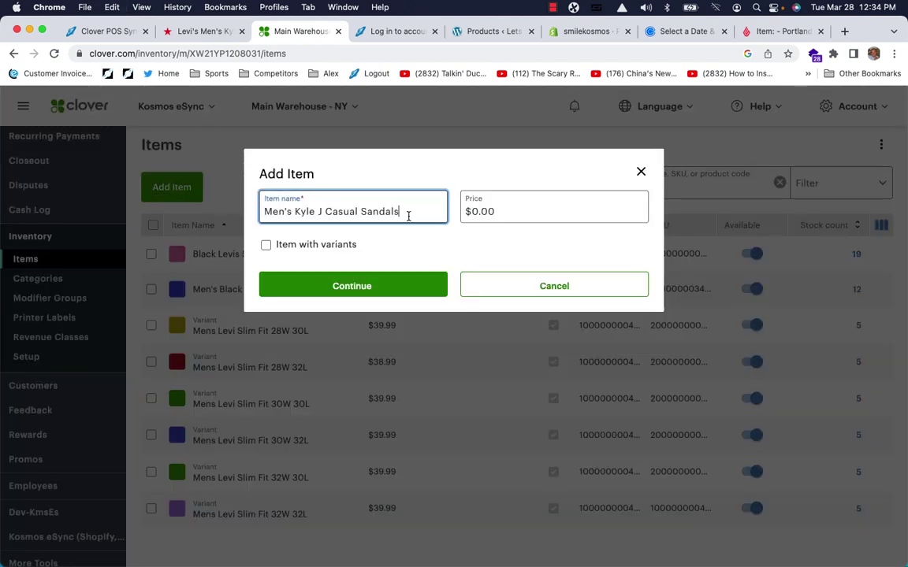
{"action": "left_click", "coordinate": [507, 212]}
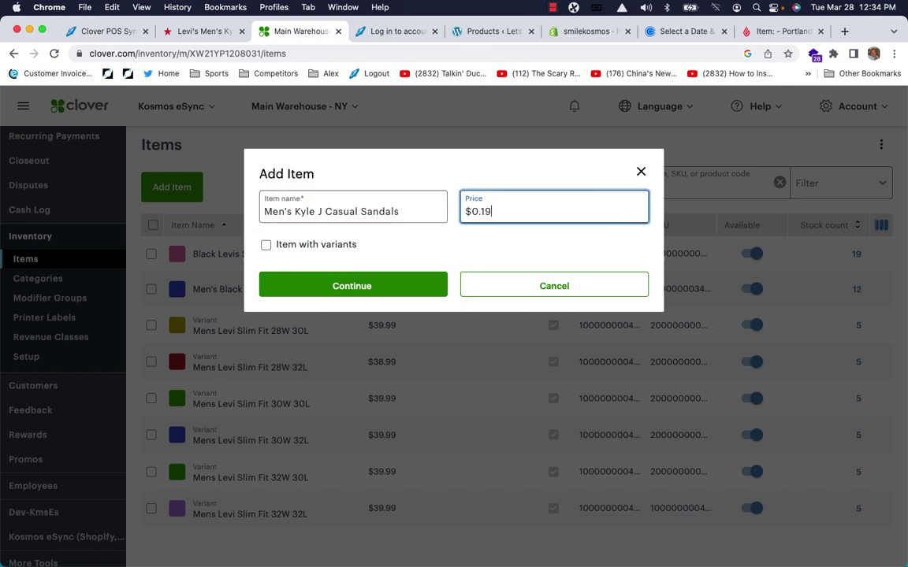
{"action": "type", "text": "19.99"}
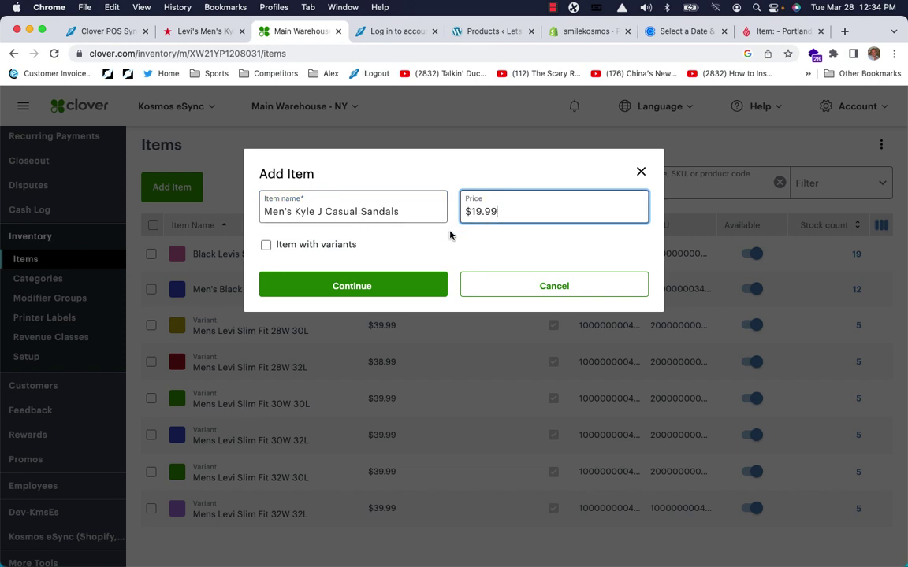
{"action": "left_click", "coordinate": [266, 246]}
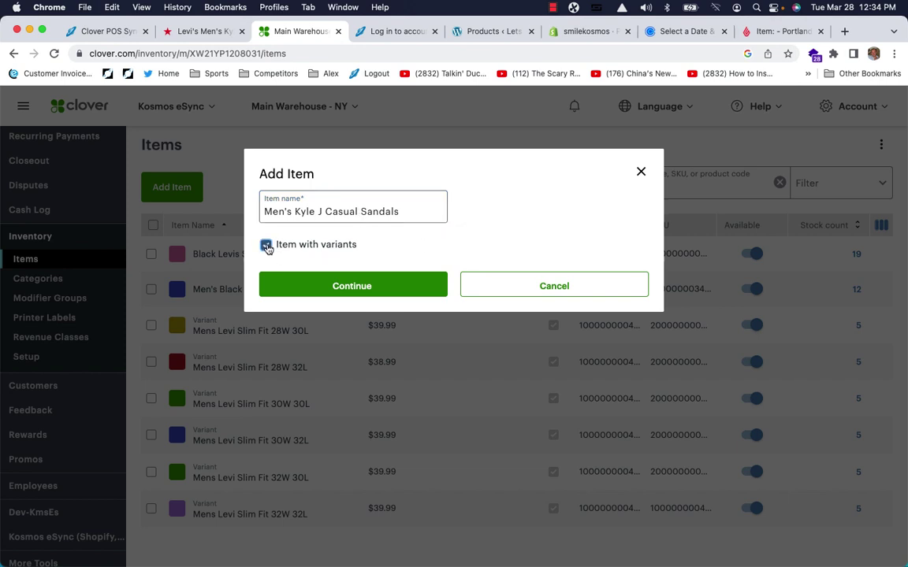
Step: Add a Color attribute with options White, Black and Blue
{"action": "left_click", "coordinate": [331, 286]}
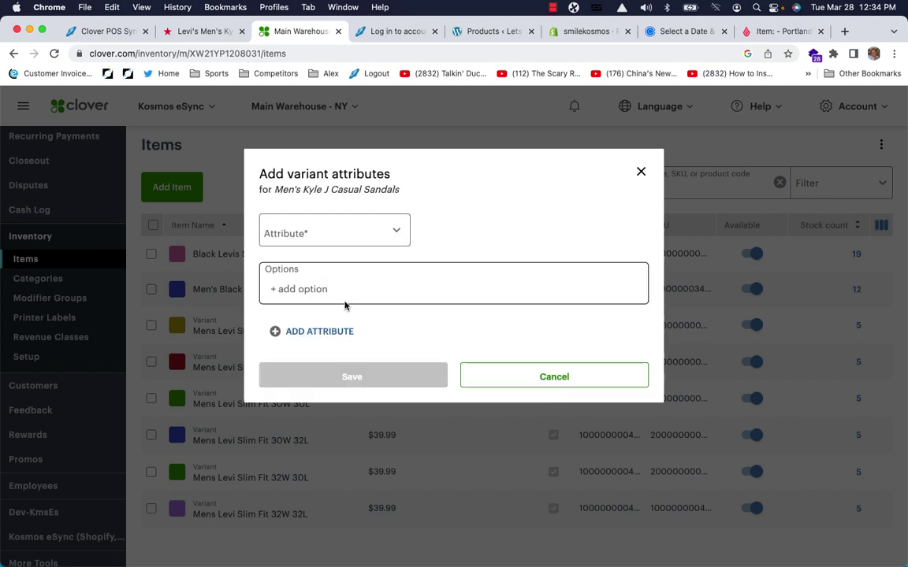
{"action": "left_click", "coordinate": [397, 235]}
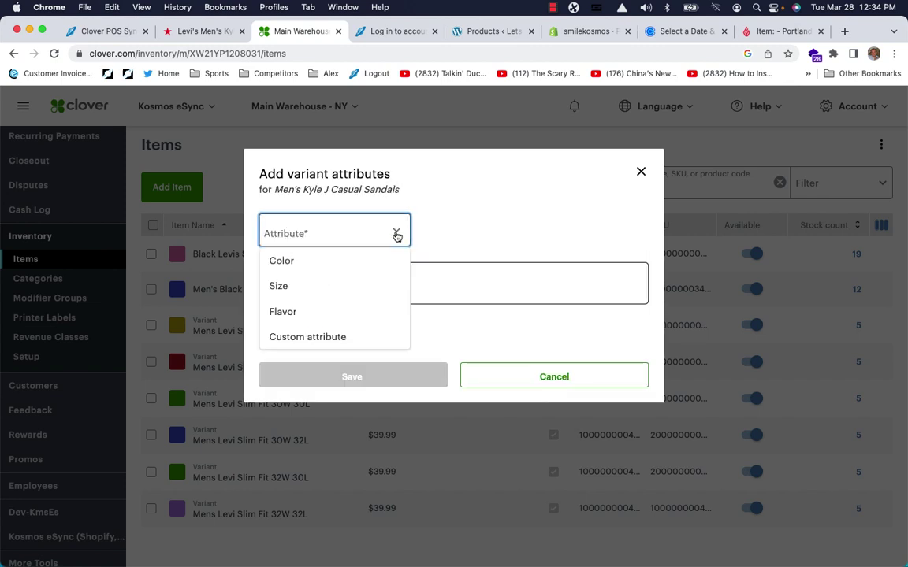
{"action": "left_click", "coordinate": [358, 257]}
{"action": "left_click", "coordinate": [322, 290]}
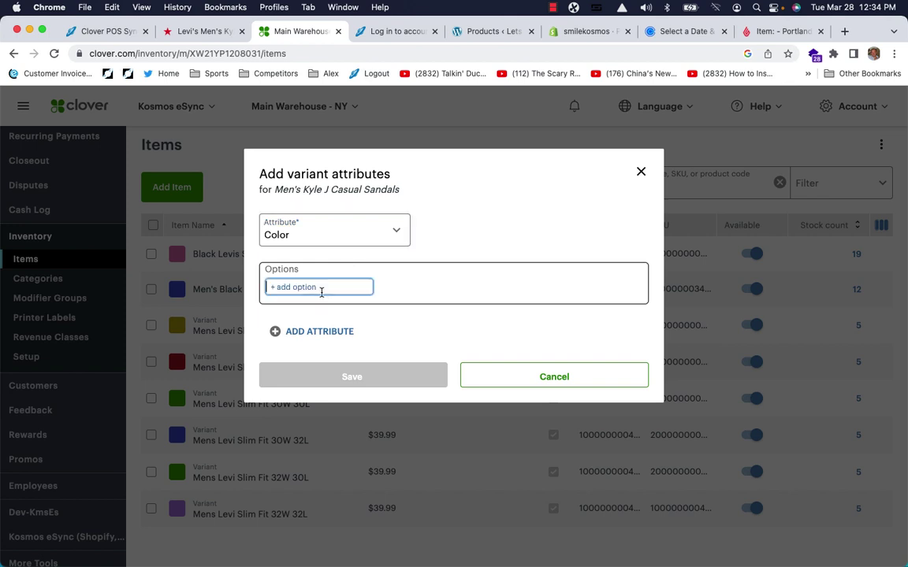
{"action": "type", "text": "White"}
{"action": "key", "text": "Return"}
{"action": "type", "text": "Bla"}
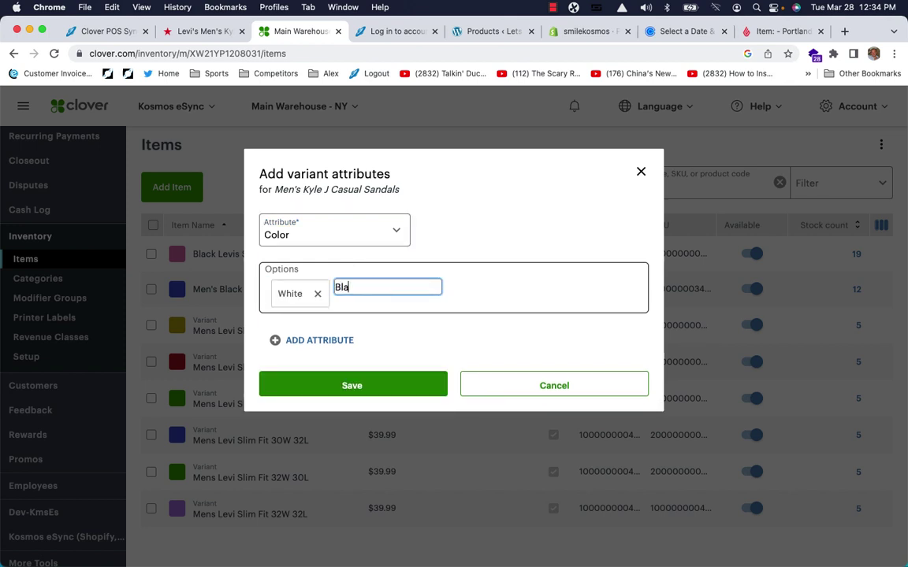
{"action": "type", "text": "ck"}
{"action": "key", "text": "Return"}
{"action": "type", "text": "Blue"}
{"action": "key", "text": "Return"}
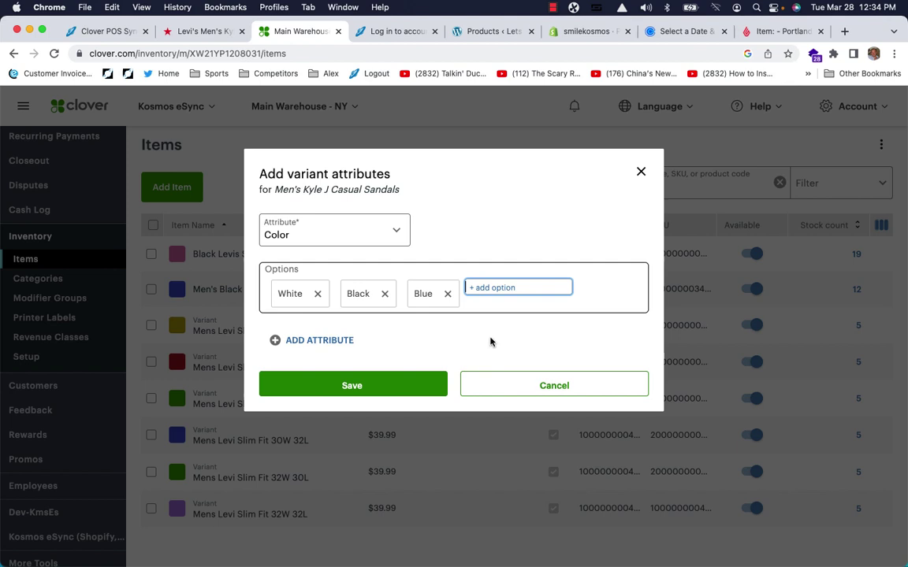
Step: Add a Size attribute with options 9M, 10M, 11M and 12M
{"action": "left_click", "coordinate": [324, 343]}
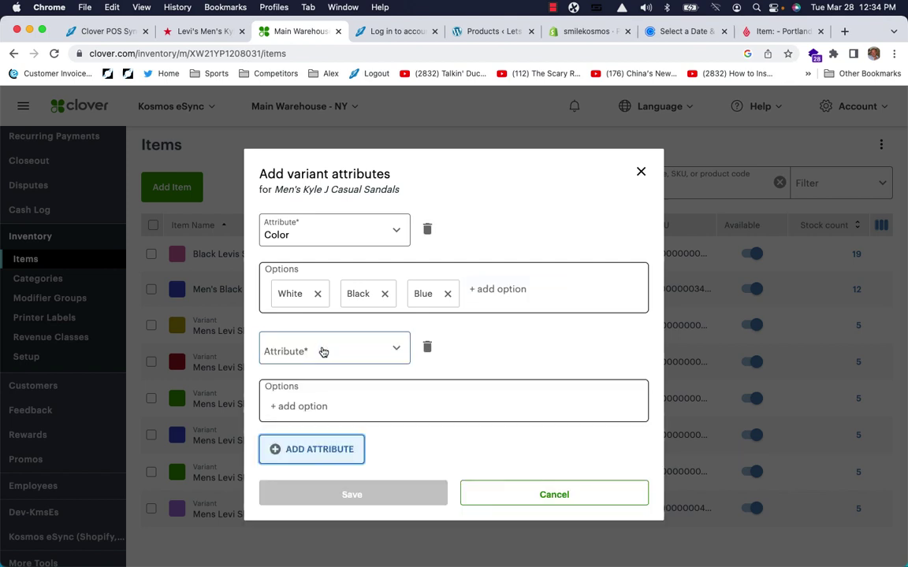
{"action": "left_click", "coordinate": [323, 351]}
{"action": "left_click", "coordinate": [310, 405]}
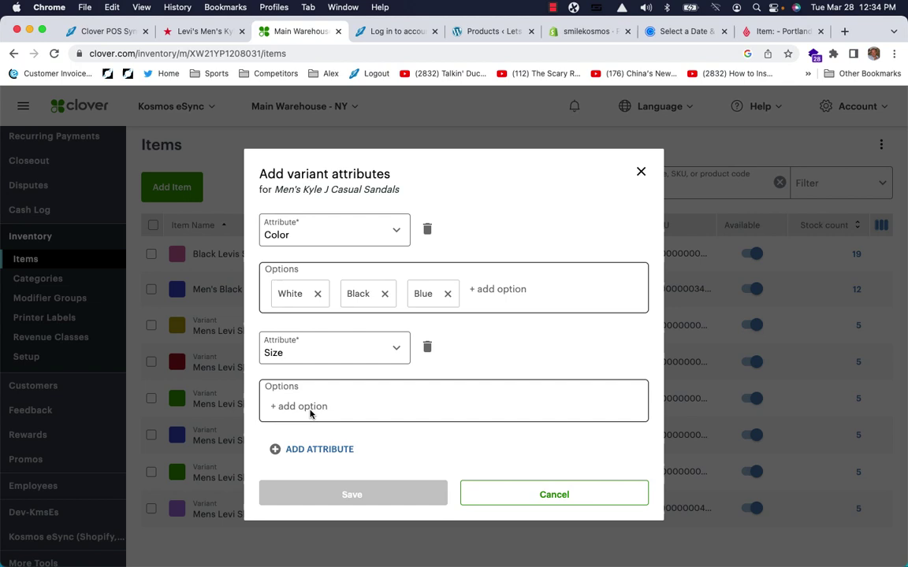
{"action": "left_click", "coordinate": [310, 410]}
{"action": "type", "text": "9M"}
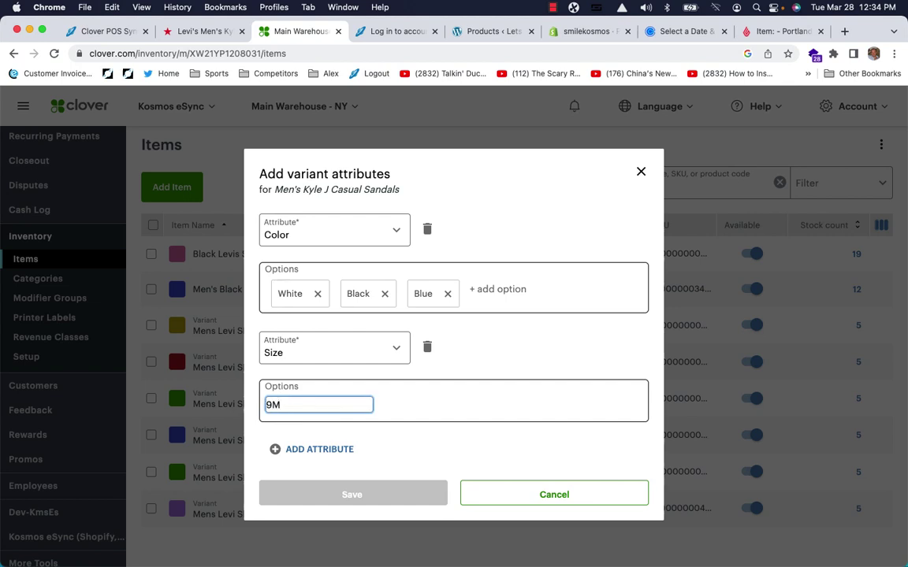
{"action": "key", "text": "Return"}
{"action": "type", "text": "10"}
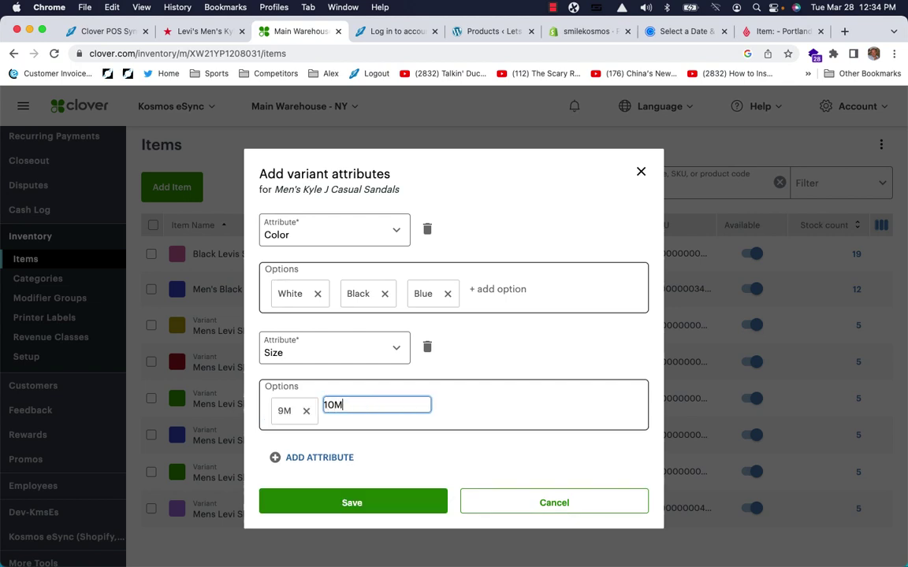
{"action": "type", "text": "M"}
{"action": "key", "text": "Return"}
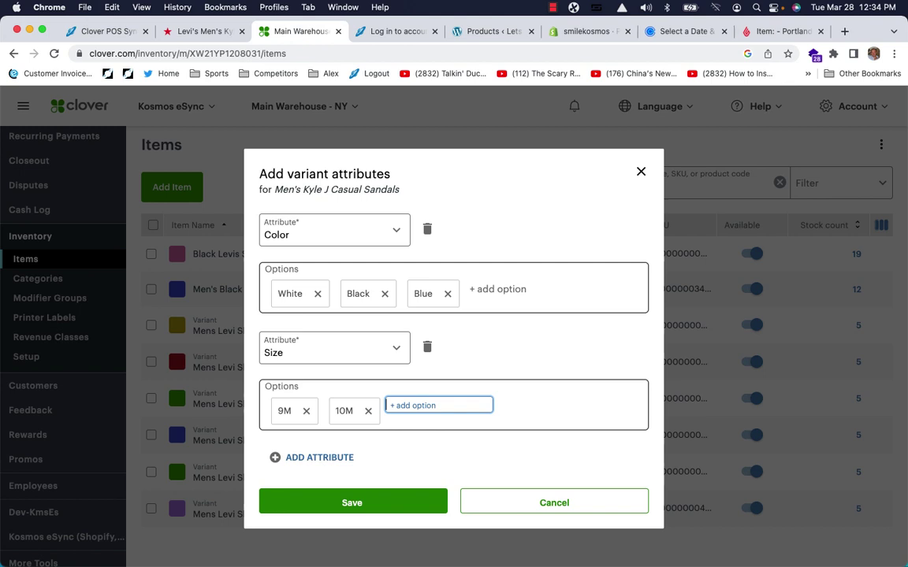
{"action": "type", "text": "11M"}
{"action": "key", "text": "Return"}
{"action": "type", "text": "12"}
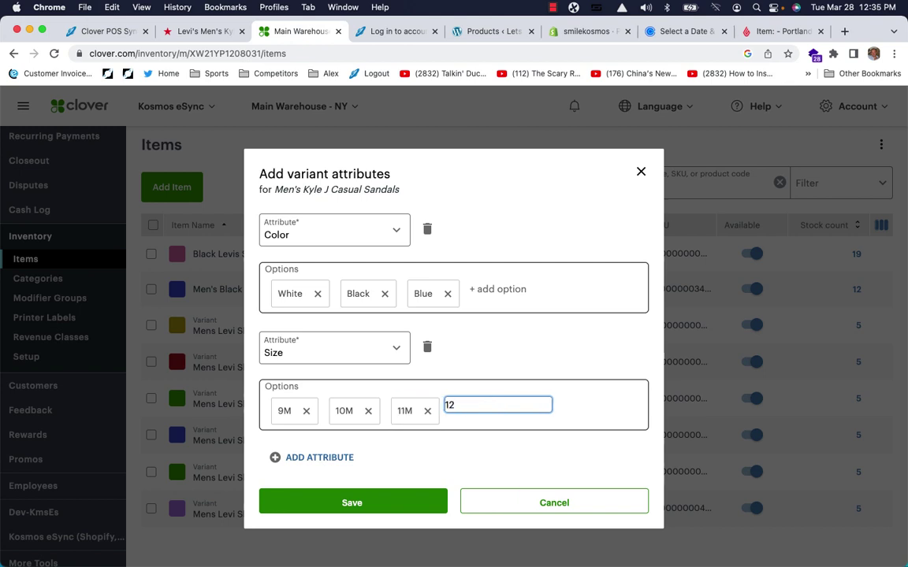
{"action": "key", "text": "Return"}
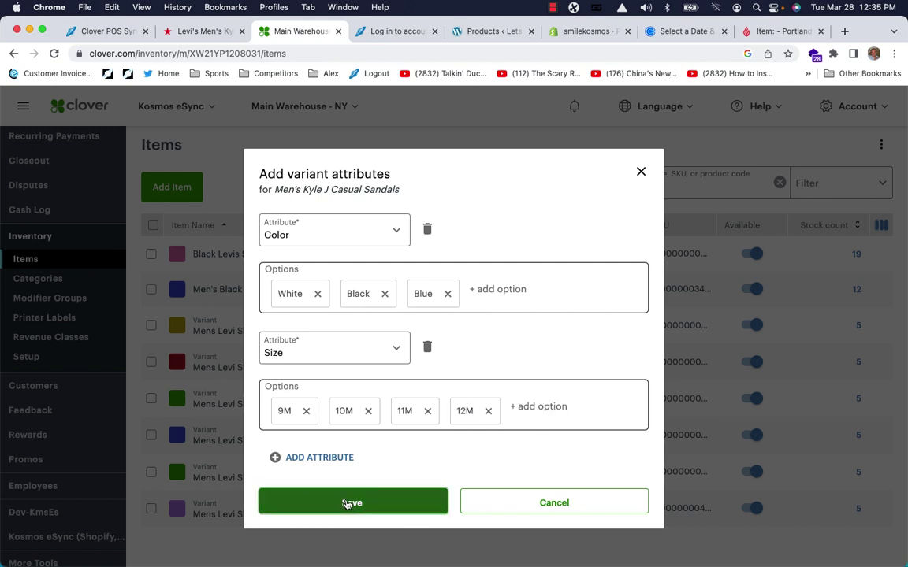
Step: Save the attributes to create the item and scroll down to its $0.00 variants list
{"action": "left_click", "coordinate": [347, 502]}
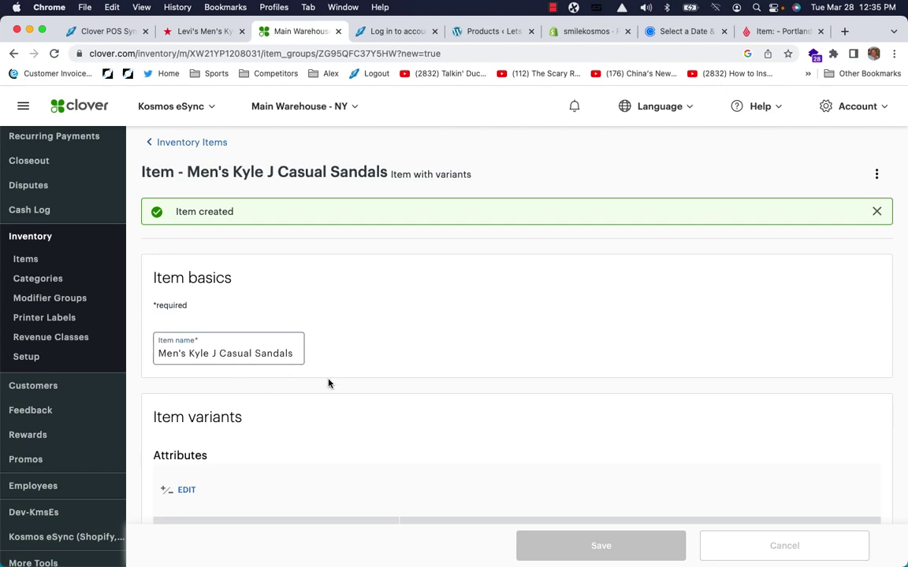
{"action": "scroll", "coordinate": [331, 383], "scroll_direction": "down", "scroll_amount": 5}
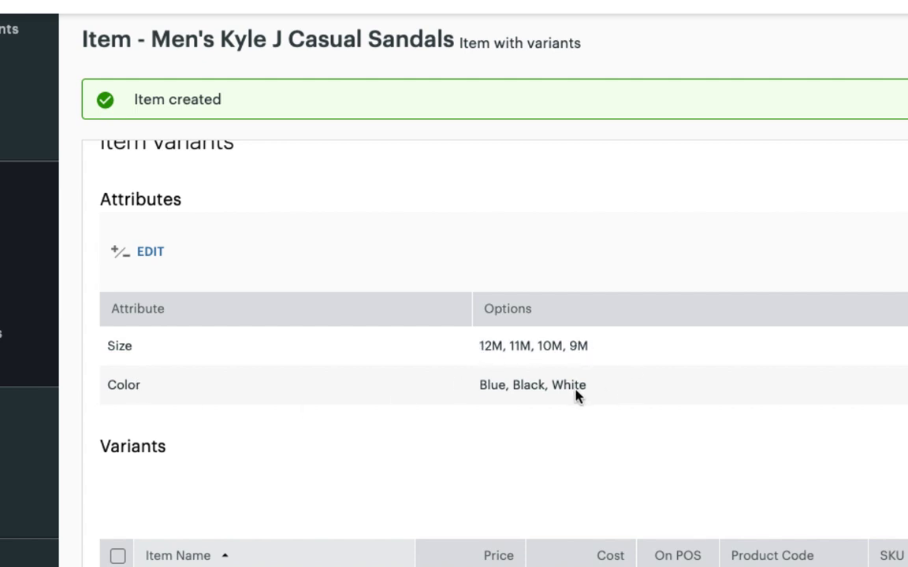
{"action": "scroll", "coordinate": [270, 422], "scroll_direction": "down", "scroll_amount": 5}
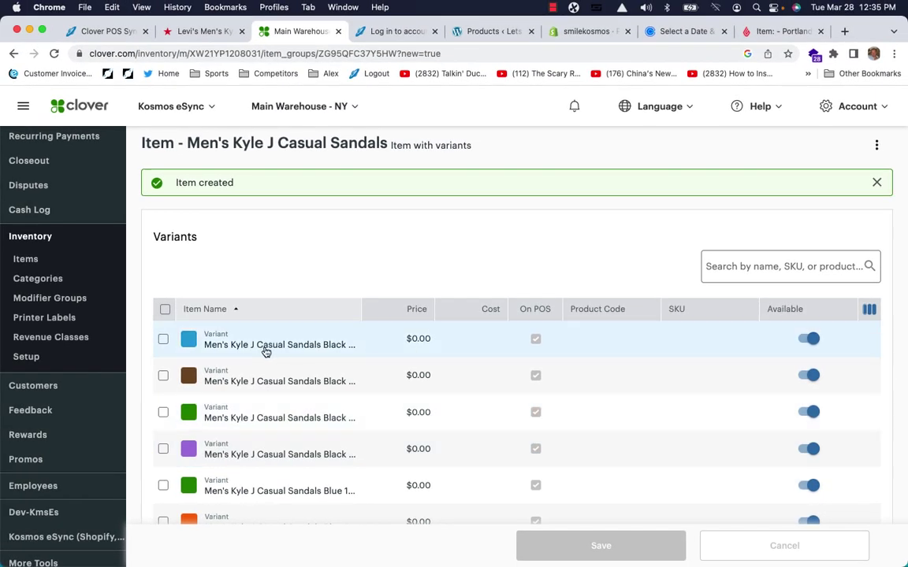
Step: Open the Black 10M variant and set its price to $19.99
{"action": "left_click", "coordinate": [265, 351]}
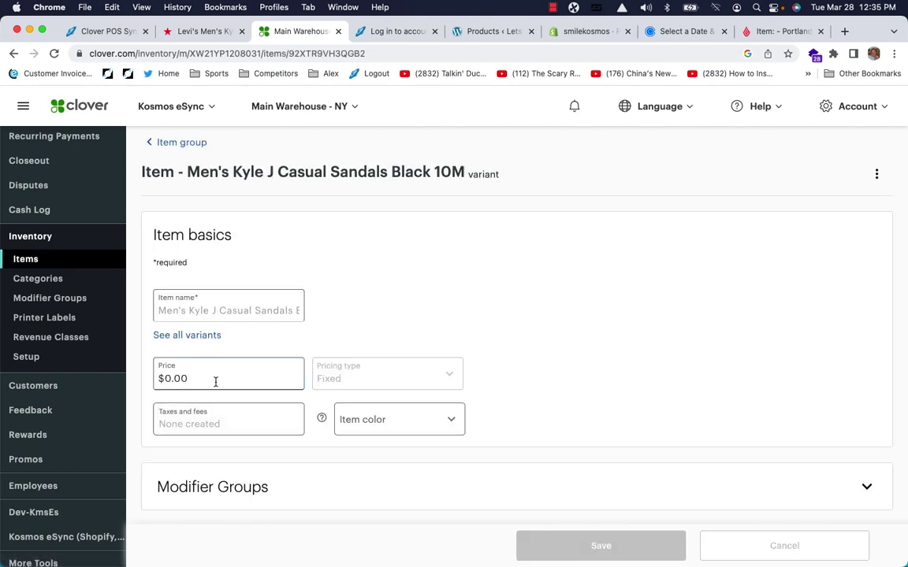
{"action": "left_click", "coordinate": [216, 381]}
{"action": "type", "text": "19"}
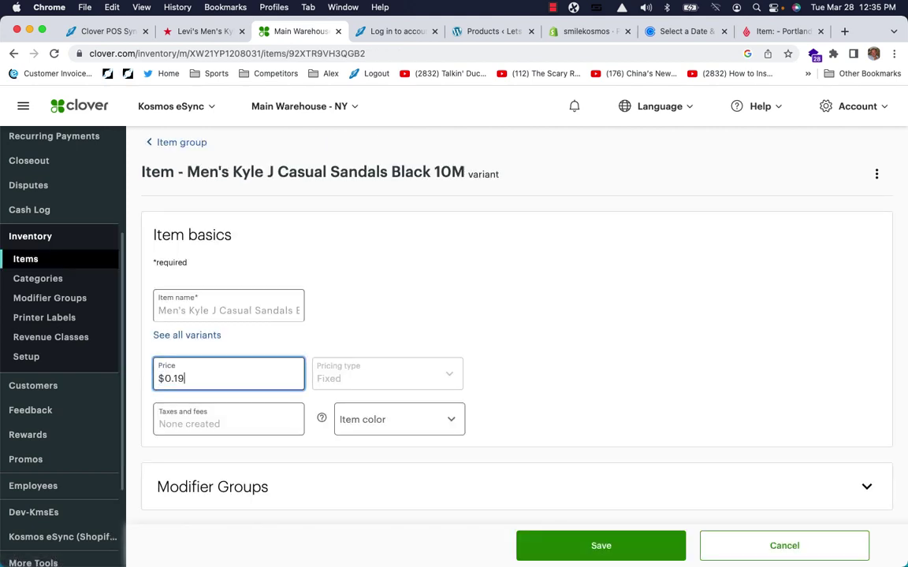
{"action": "type", "text": "99"}
{"action": "scroll", "coordinate": [244, 415], "scroll_direction": "down", "scroll_amount": 5}
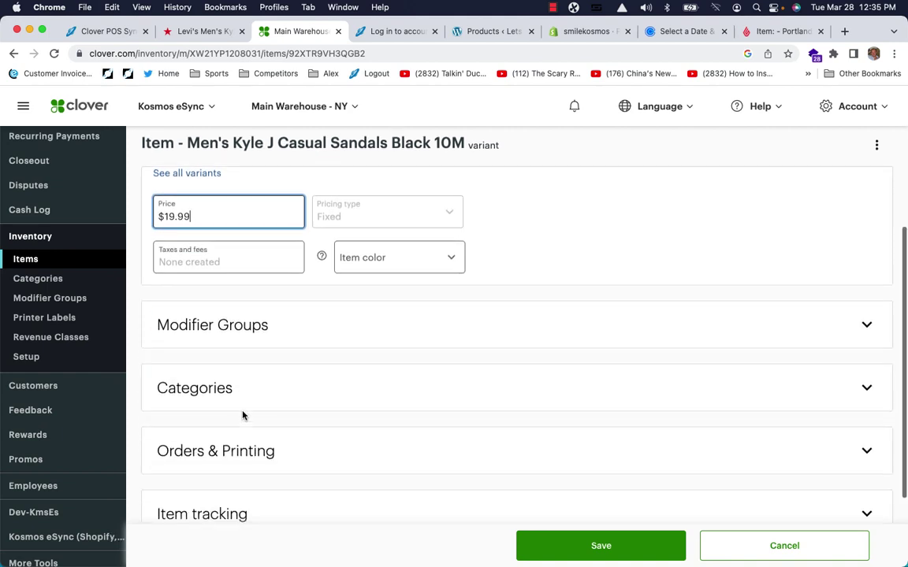
{"action": "left_click", "coordinate": [205, 425]}
{"action": "scroll", "coordinate": [221, 355], "scroll_direction": "down", "scroll_amount": 5}
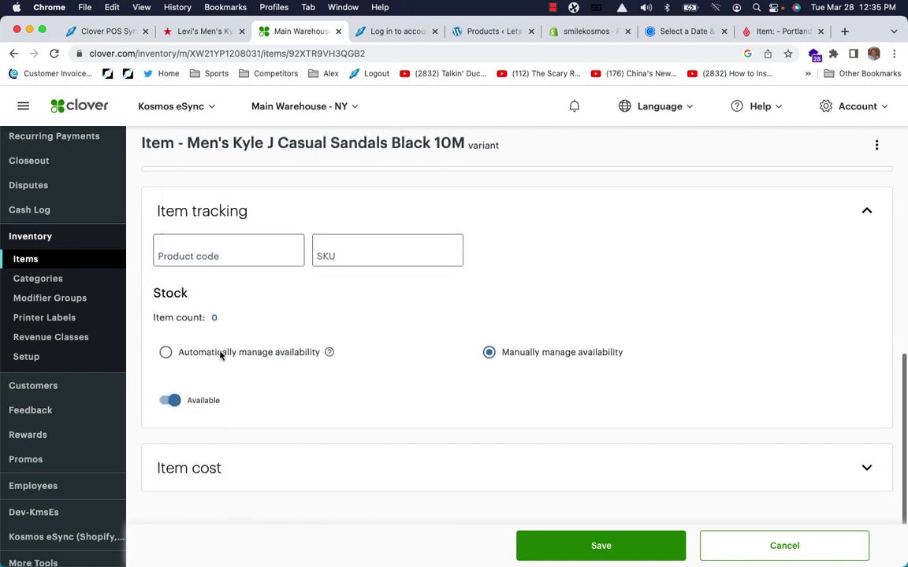
{"action": "left_click", "coordinate": [198, 258]}
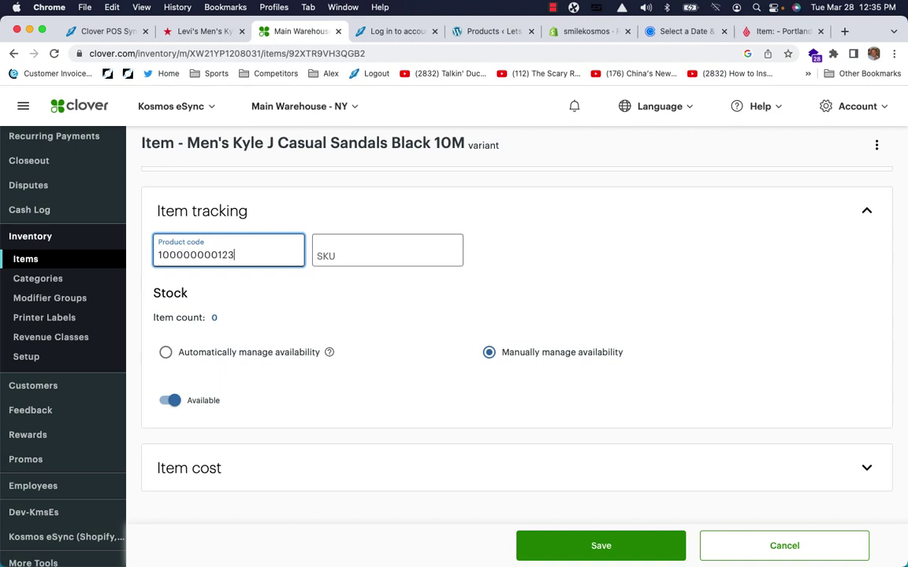
{"action": "left_click_drag", "start_coordinate": [252, 261], "coordinate": [111, 253]}
{"action": "key", "text": "super+c"}
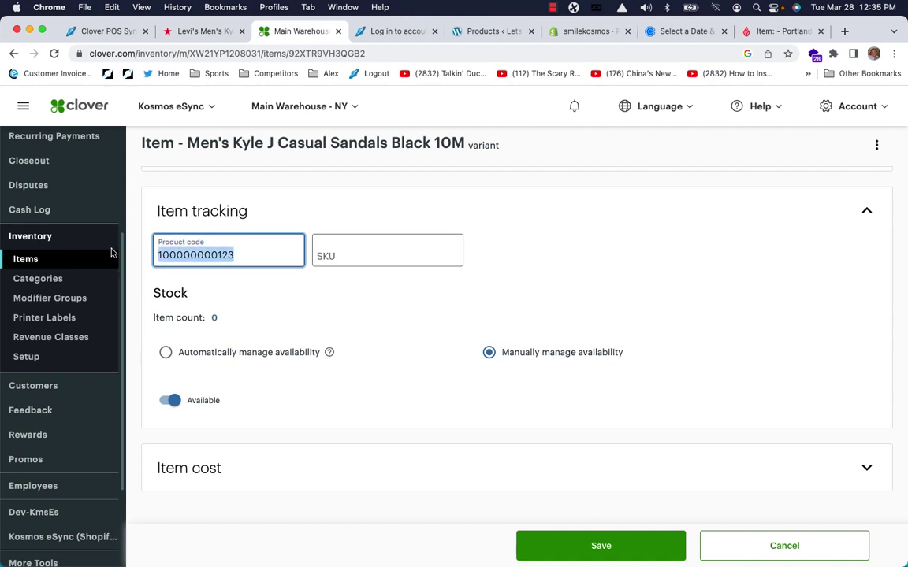
{"action": "left_click", "coordinate": [326, 254]}
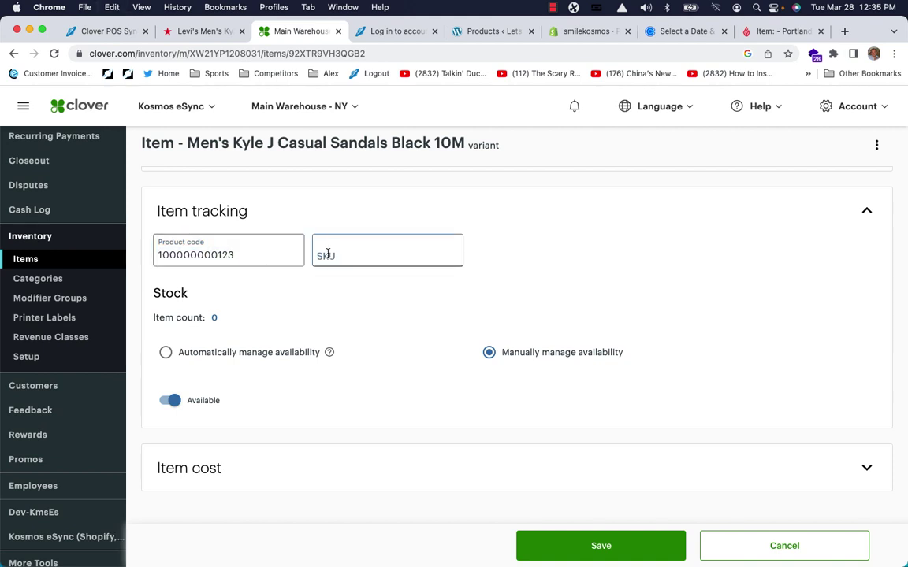
{"action": "key", "text": "super+v"}
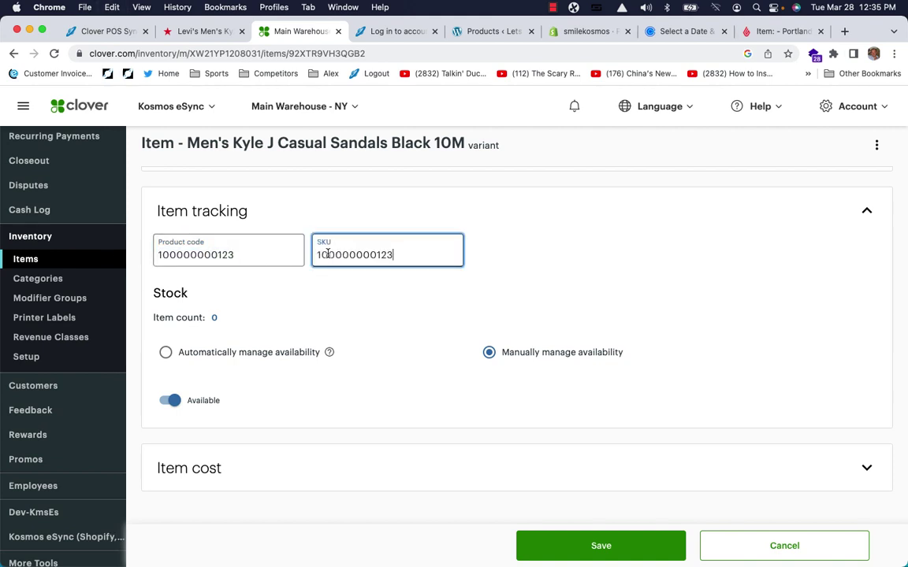
{"action": "left_click", "coordinate": [214, 318]}
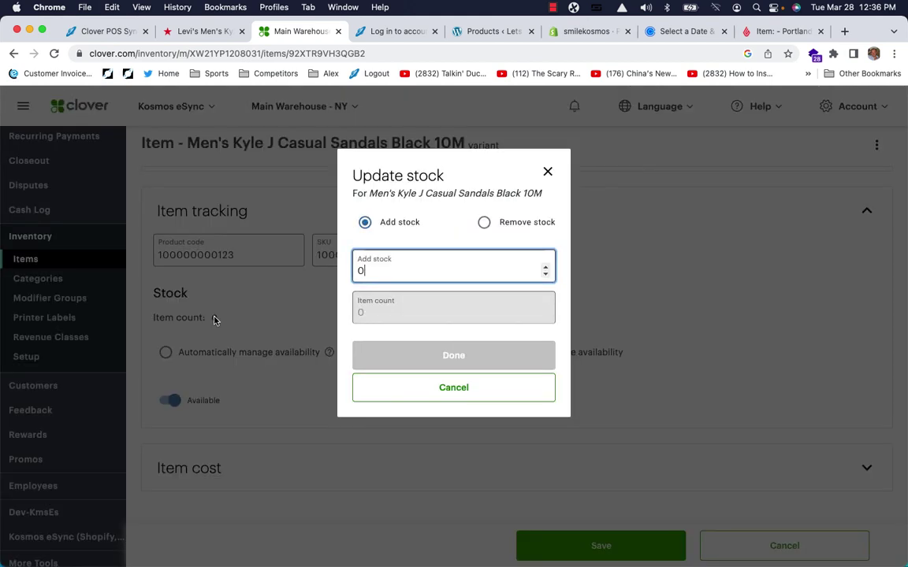
{"action": "type", "text": "5"}
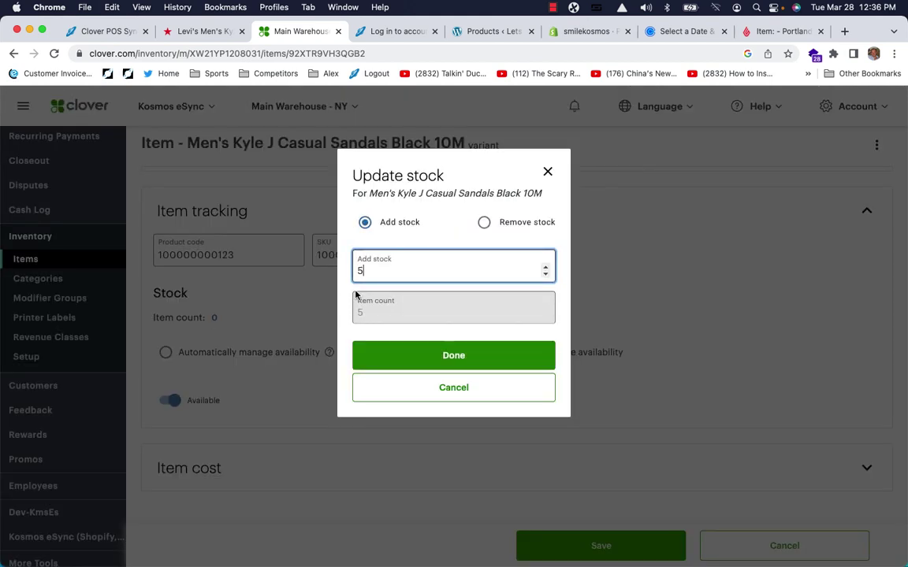
{"action": "left_click", "coordinate": [454, 356]}
{"action": "left_click", "coordinate": [599, 544]}
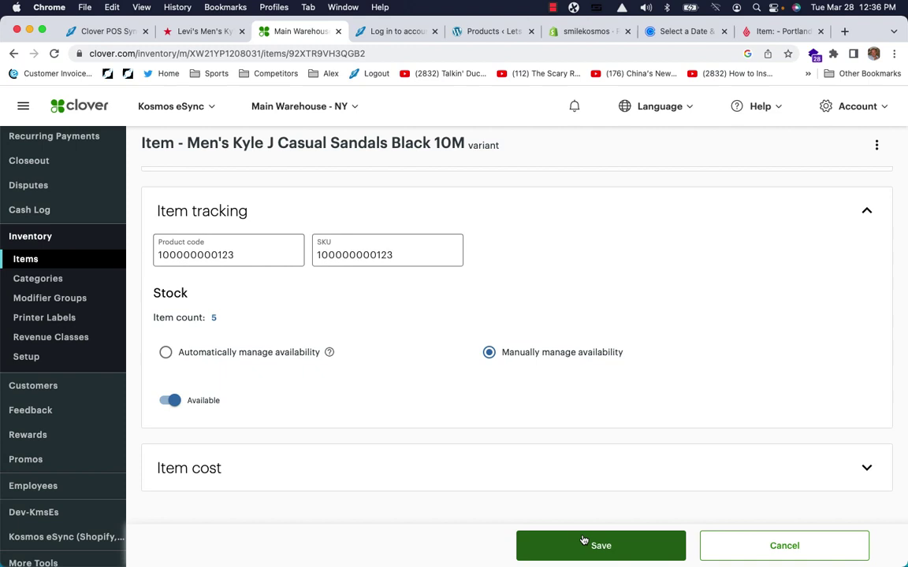
{"action": "scroll", "coordinate": [403, 488], "scroll_direction": "up", "scroll_amount": 3}
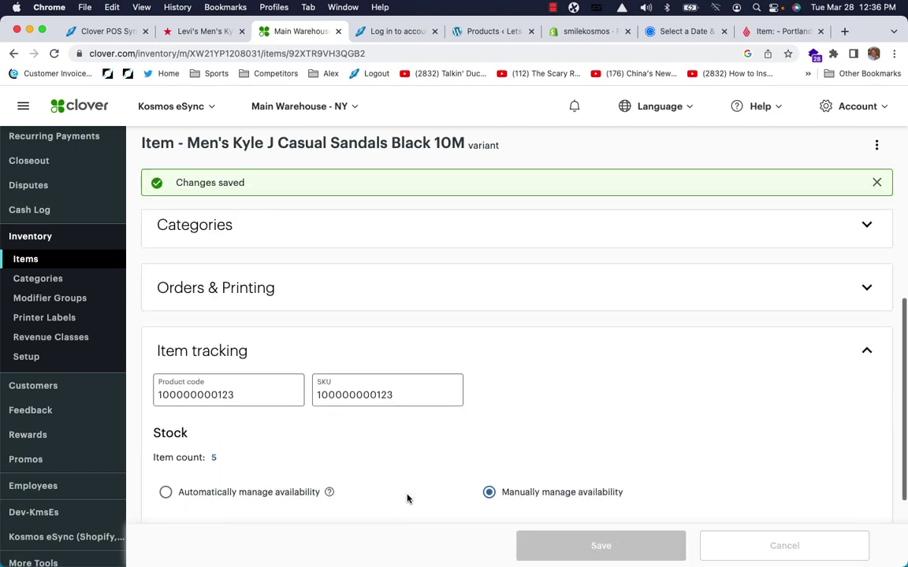
{"action": "scroll", "coordinate": [334, 418], "scroll_direction": "up", "scroll_amount": 5}
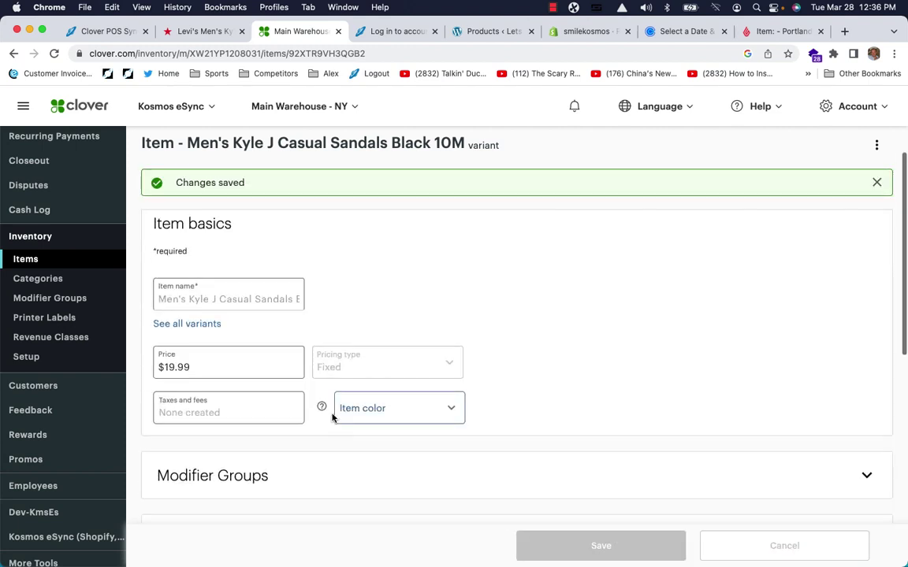
Step: Open the Black 11M variant and set its price to $19.99
{"action": "left_click", "coordinate": [196, 330]}
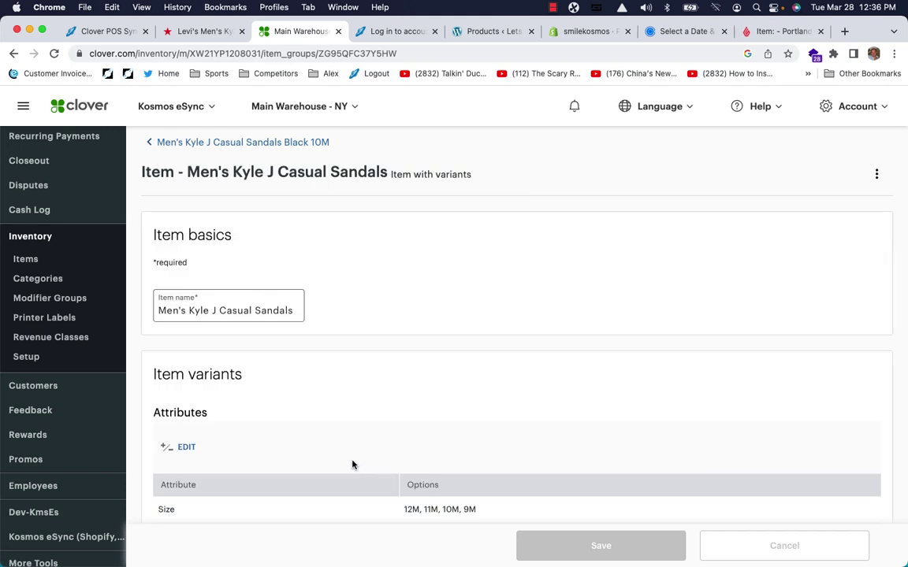
{"action": "scroll", "coordinate": [352, 465], "scroll_direction": "down", "scroll_amount": 5}
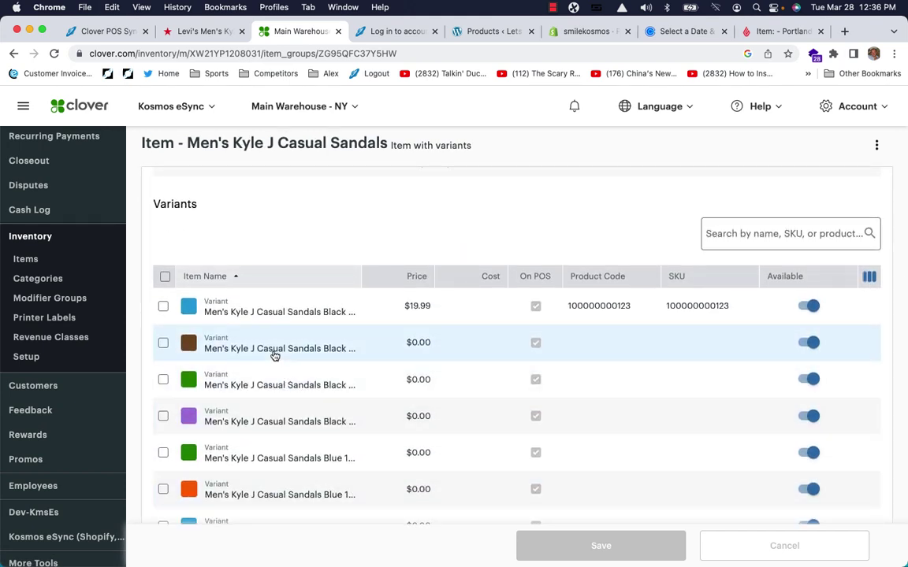
{"action": "left_click", "coordinate": [274, 356]}
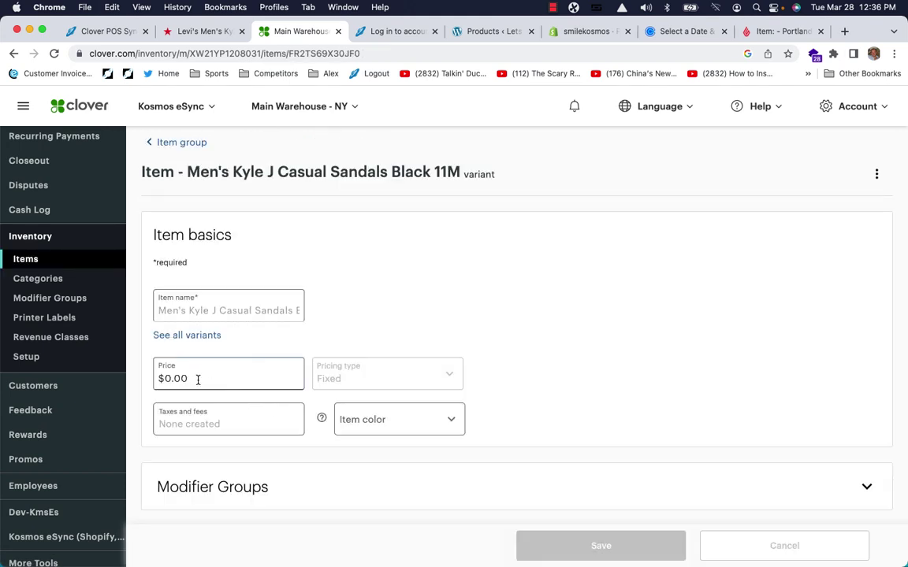
{"action": "left_click", "coordinate": [201, 377]}
{"action": "type", "text": "1999"}
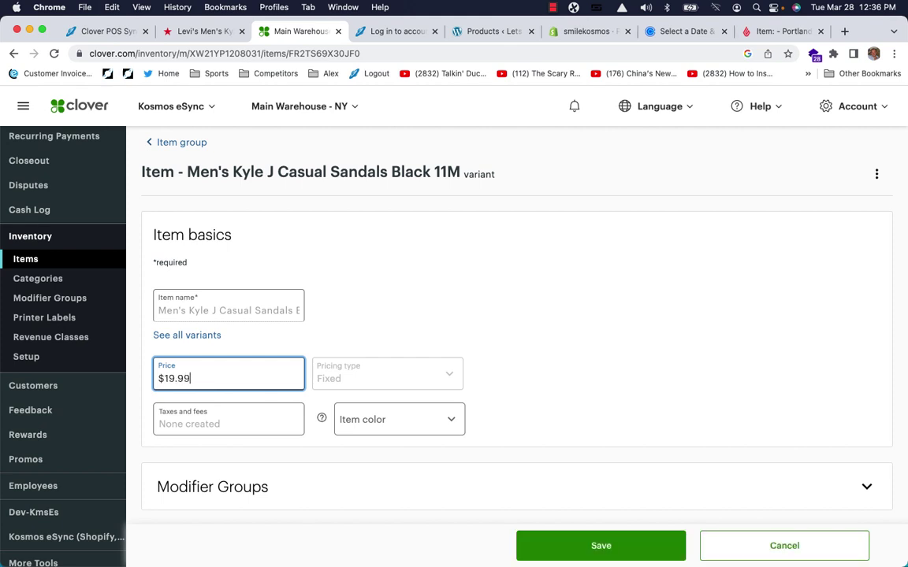
{"action": "scroll", "coordinate": [256, 433], "scroll_direction": "down", "scroll_amount": 4}
{"action": "left_click", "coordinate": [206, 407]}
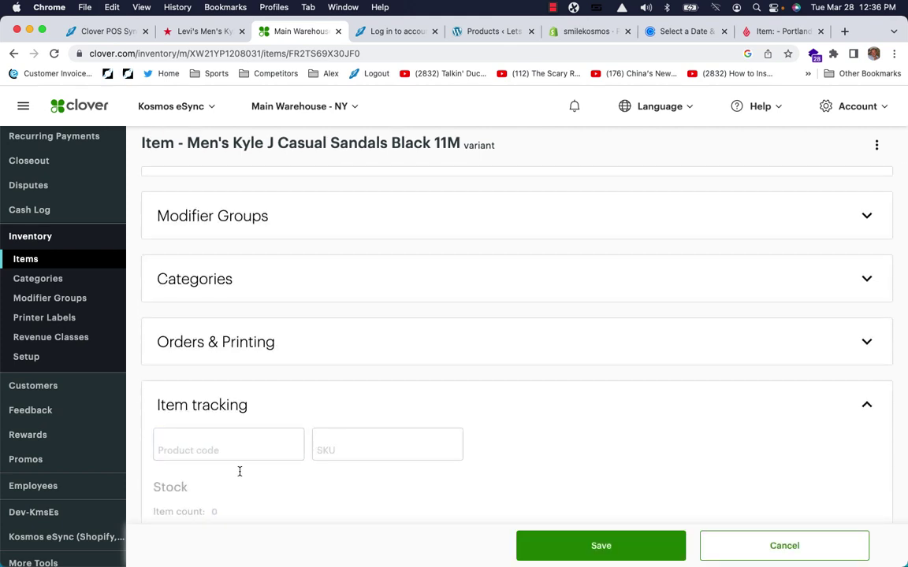
{"action": "left_click", "coordinate": [166, 258]}
{"action": "key", "text": "super+v"}
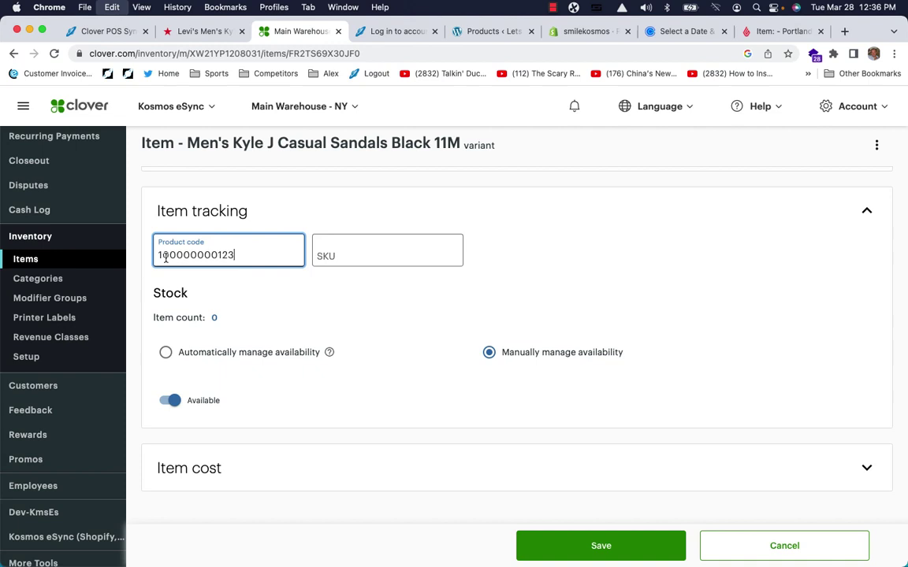
{"action": "left_click", "coordinate": [327, 256]}
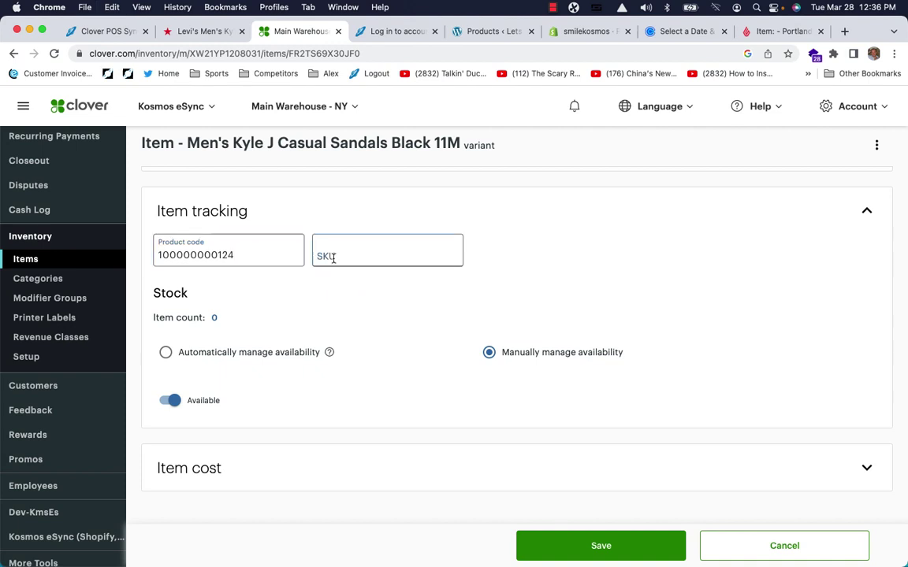
{"action": "key", "text": "super+v"}
{"action": "type", "text": "4"}
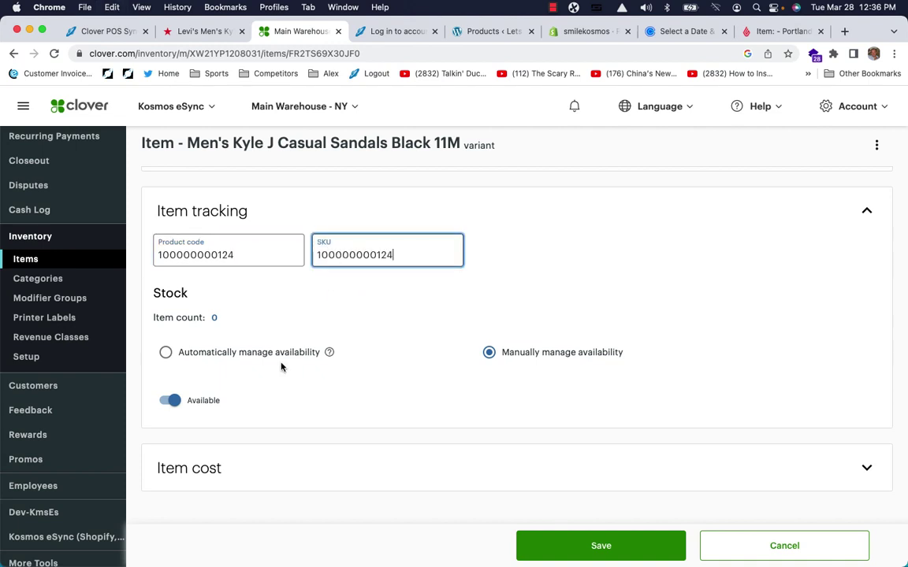
{"action": "left_click", "coordinate": [214, 318]}
{"action": "type", "text": "5"}
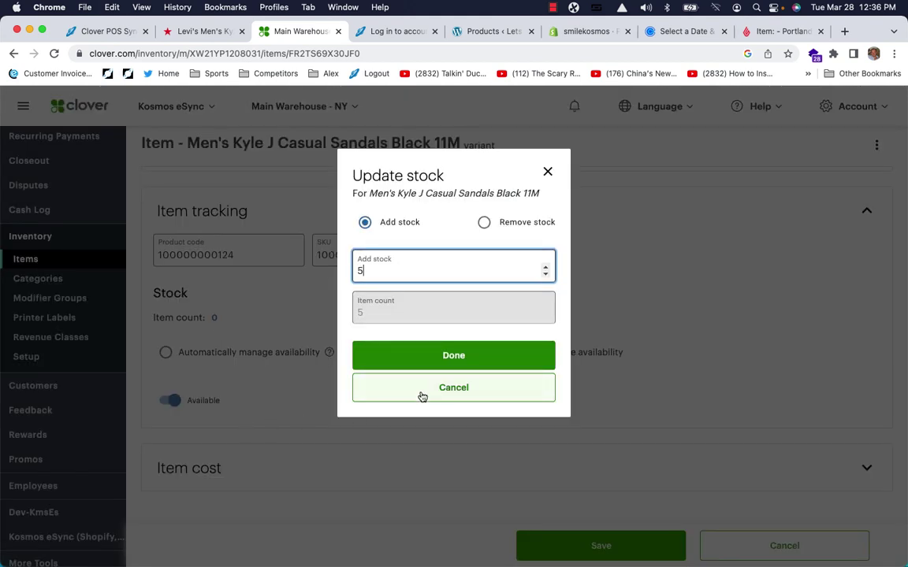
{"action": "left_click", "coordinate": [450, 358]}
{"action": "left_click", "coordinate": [531, 545]}
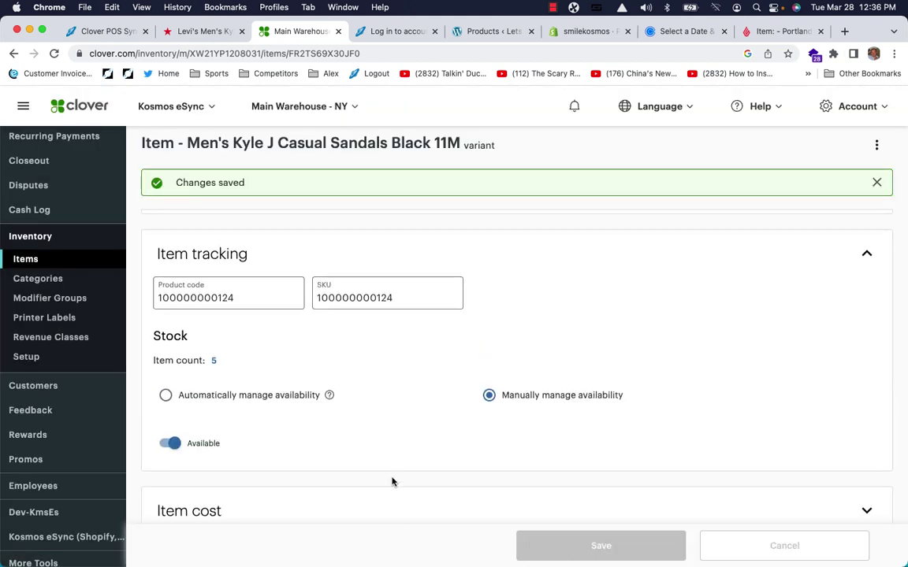
{"action": "scroll", "coordinate": [331, 434], "scroll_direction": "up", "scroll_amount": 5}
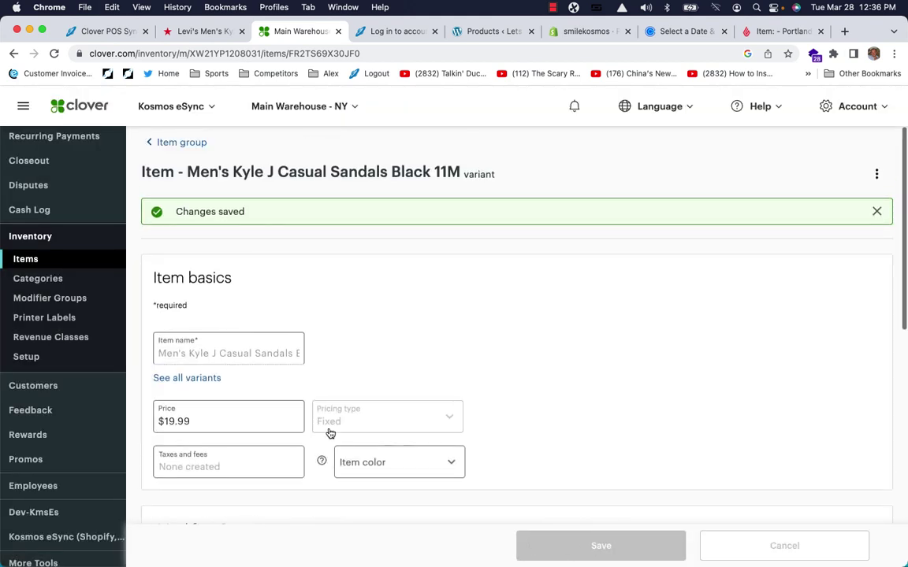
{"action": "left_click", "coordinate": [201, 378]}
{"action": "scroll", "coordinate": [201, 380], "scroll_direction": "down", "scroll_amount": 10}
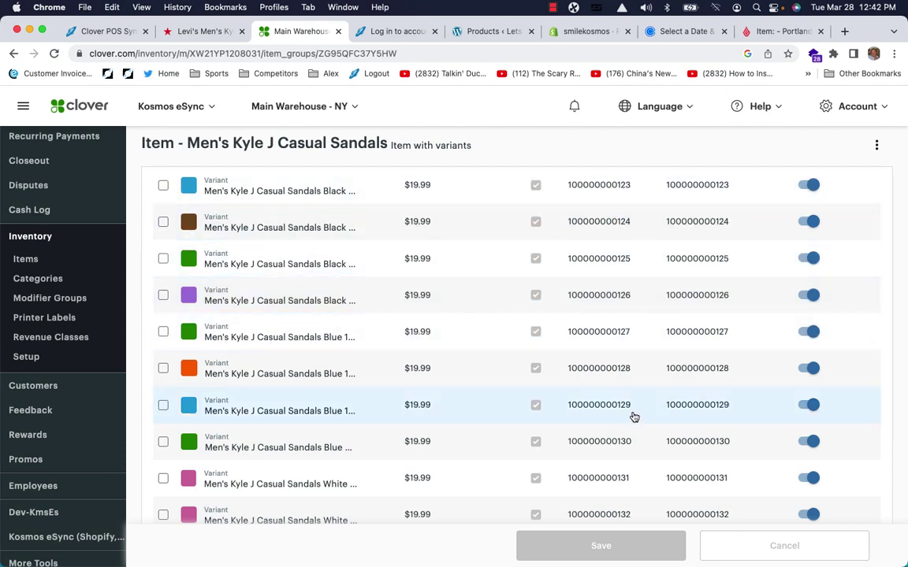
{"action": "scroll", "coordinate": [394, 339], "scroll_direction": "up", "scroll_amount": 1}
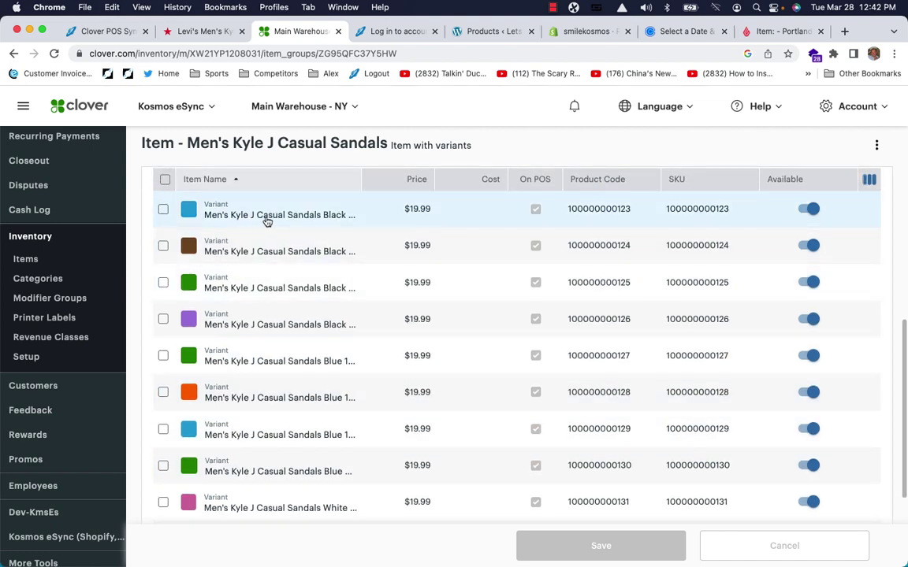
{"action": "scroll", "coordinate": [266, 221], "scroll_direction": "down", "scroll_amount": 1}
{"action": "scroll", "coordinate": [265, 229], "scroll_direction": "up", "scroll_amount": 4}
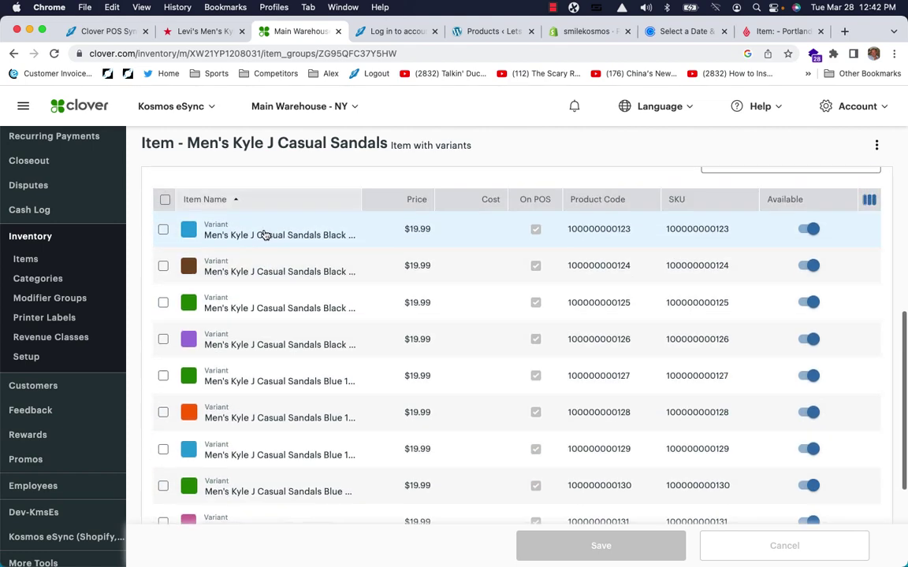
{"action": "scroll", "coordinate": [264, 241], "scroll_direction": "up", "scroll_amount": 6}
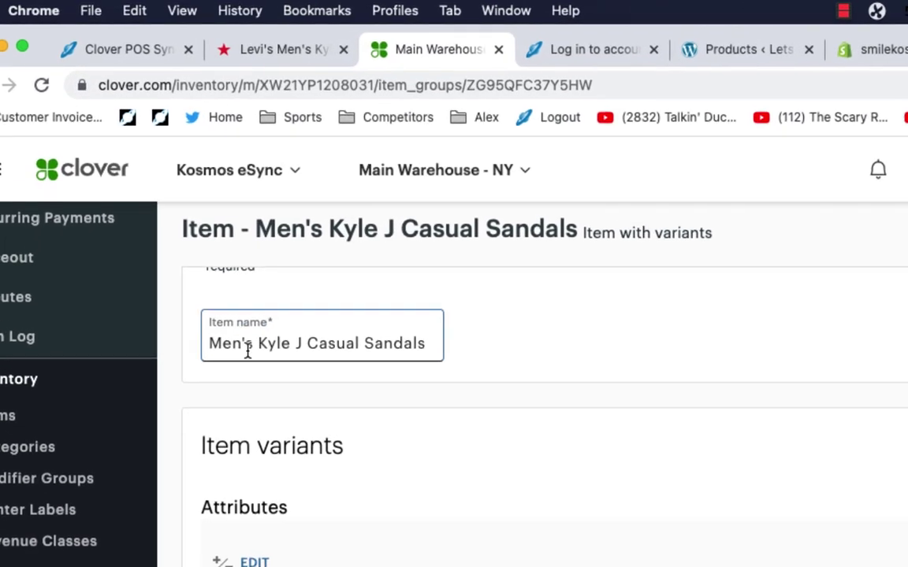
Step: Rename the item to 'Men's Levi Kyle J Casual Sandals', save, and reload to confirm
{"action": "left_click", "coordinate": [194, 300]}
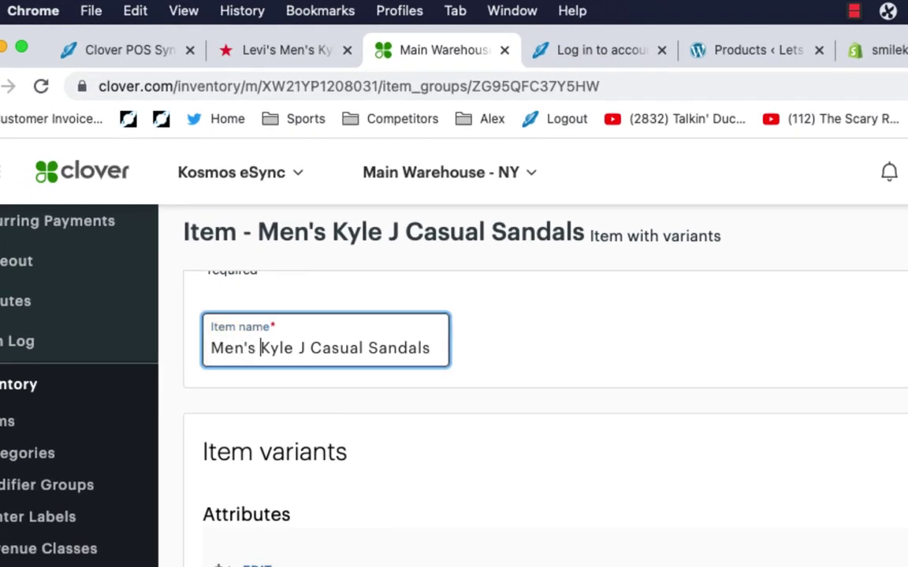
{"action": "type", "text": "Levi"}
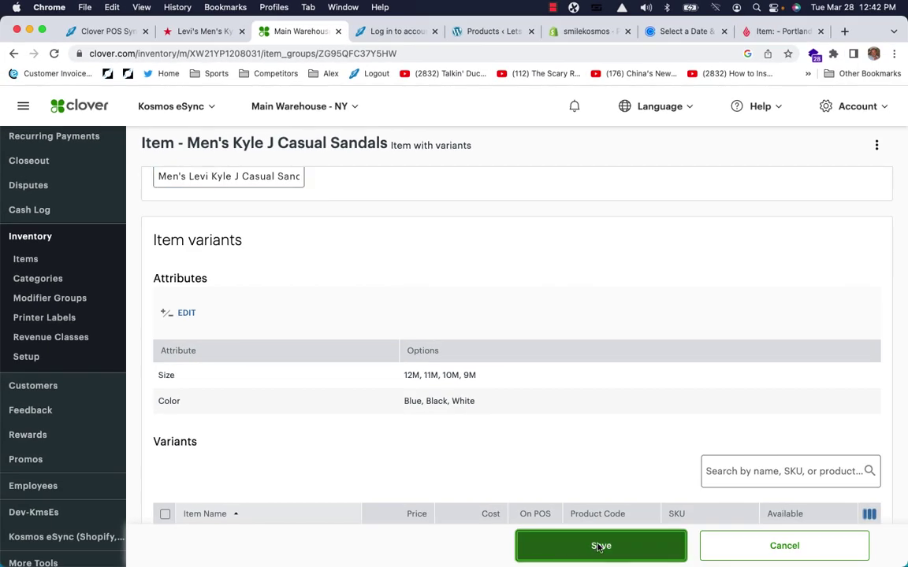
{"action": "left_click", "coordinate": [599, 546]}
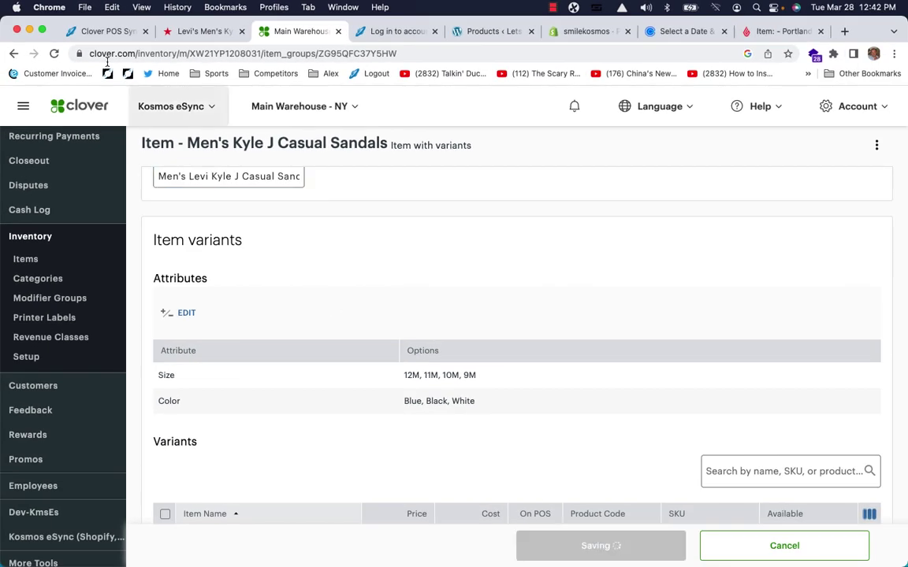
{"action": "left_click", "coordinate": [54, 55]}
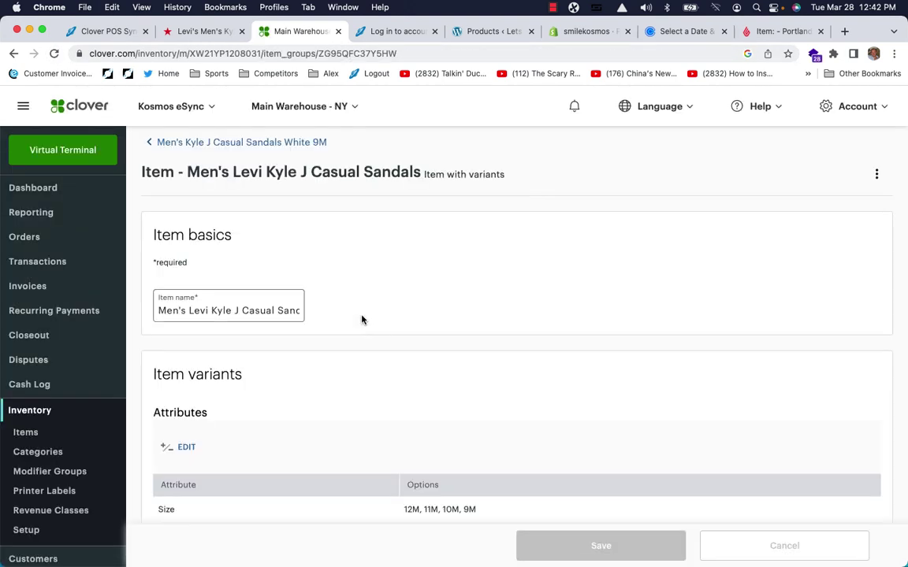
{"action": "scroll", "coordinate": [361, 318], "scroll_direction": "down", "scroll_amount": 10}
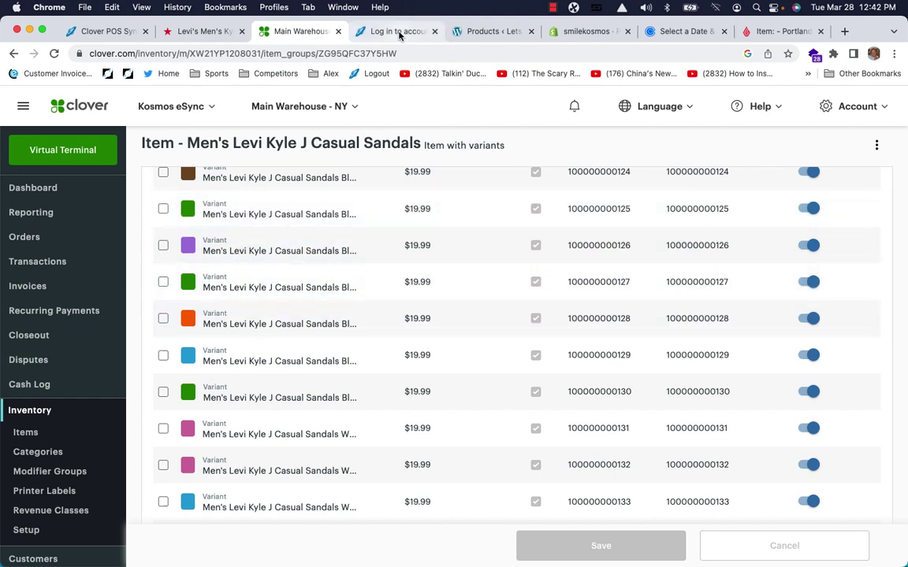
Step: Log in to Kosmos eSync, view the Shopify task, and return to the task dashboard
{"action": "left_click", "coordinate": [399, 35]}
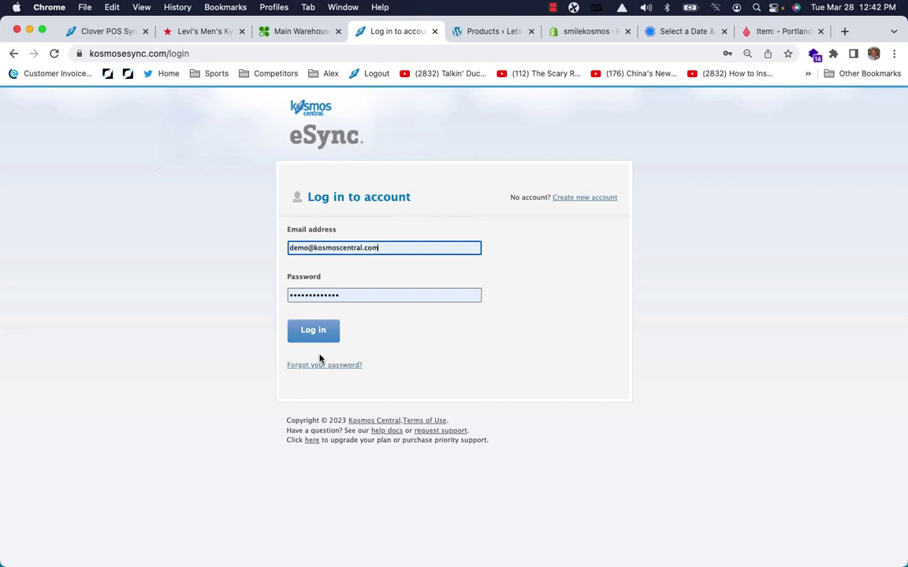
{"action": "left_click", "coordinate": [317, 331]}
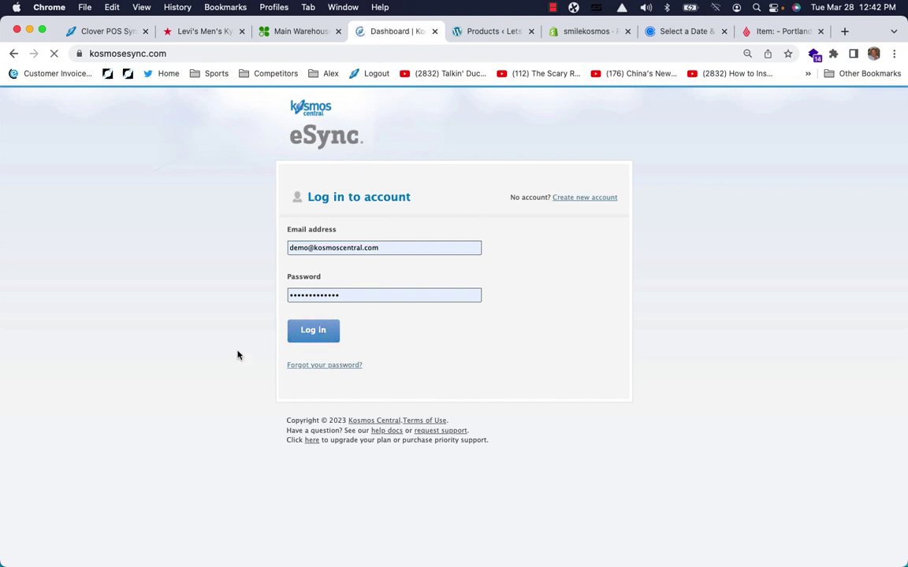
{"action": "scroll", "coordinate": [186, 331], "scroll_direction": "down", "scroll_amount": 2}
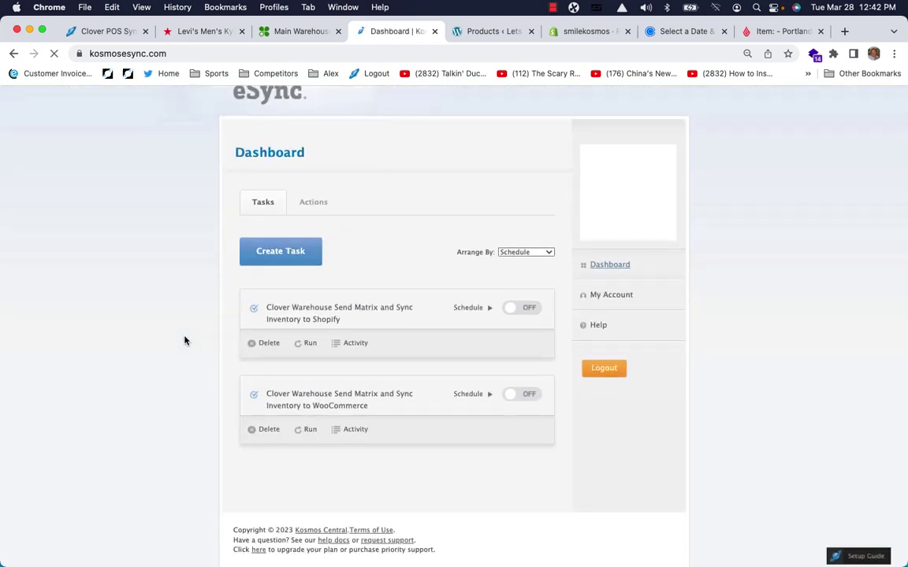
{"action": "left_click", "coordinate": [312, 302]}
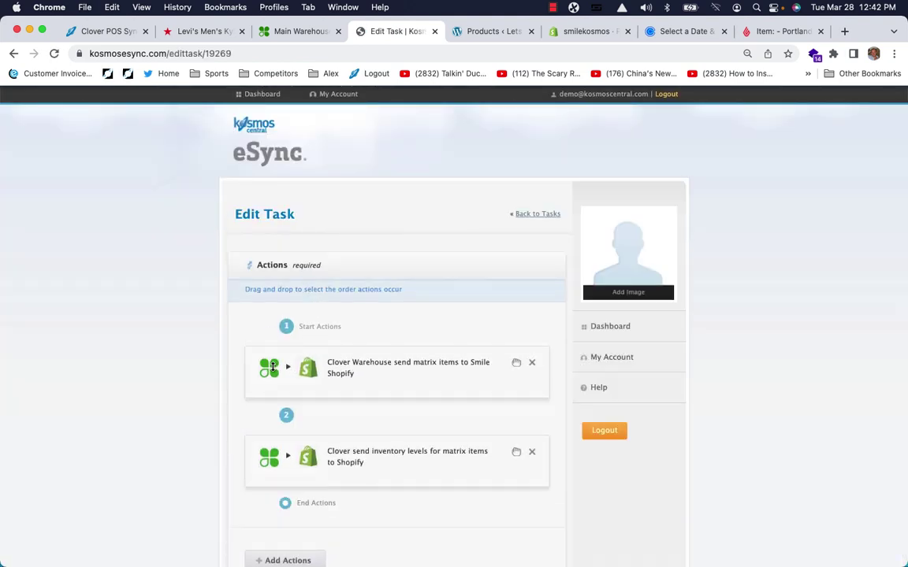
{"action": "left_click", "coordinate": [535, 218]}
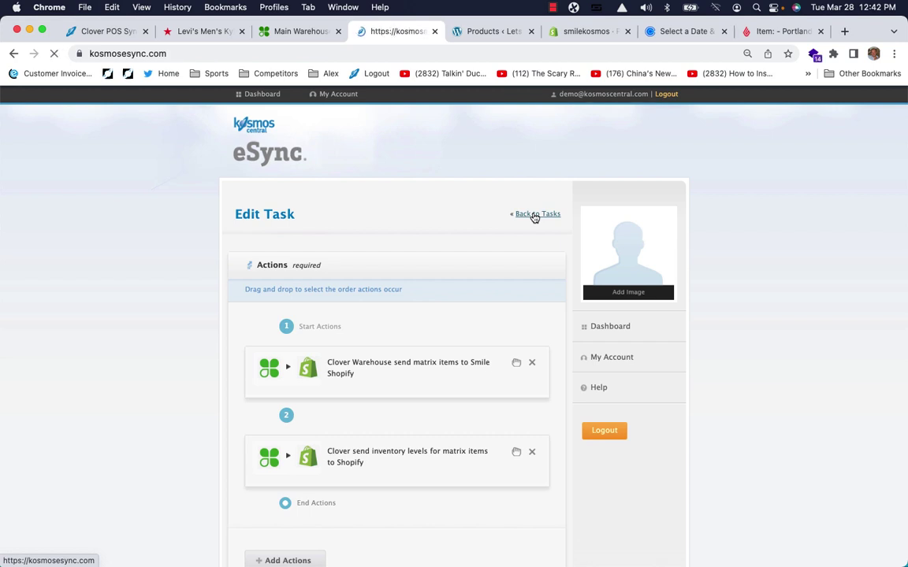
{"action": "scroll", "coordinate": [159, 289], "scroll_direction": "down", "scroll_amount": 3}
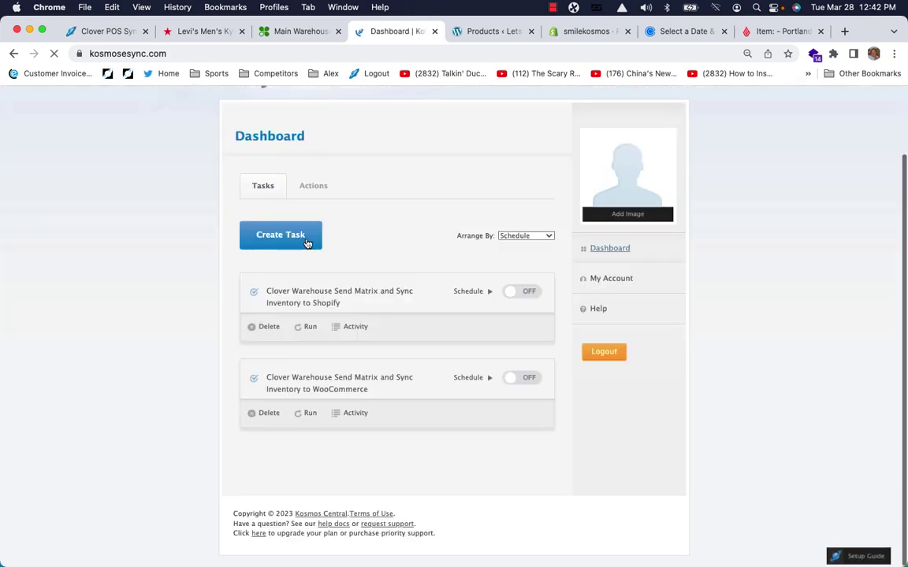
Step: Run the Clover-to-Shopify matrix sync, leave its schedule unchanged, and view its activity log
{"action": "left_click", "coordinate": [308, 327]}
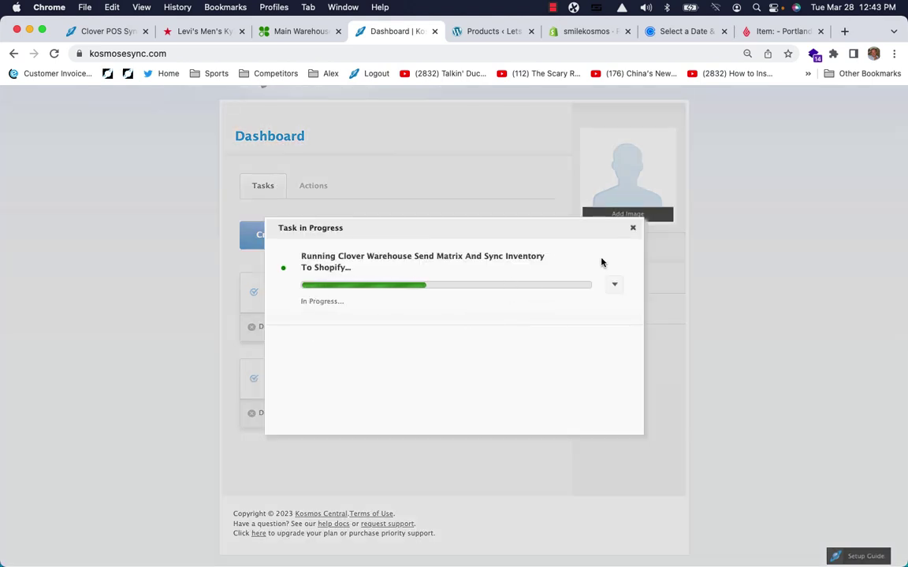
{"action": "left_click", "coordinate": [632, 229]}
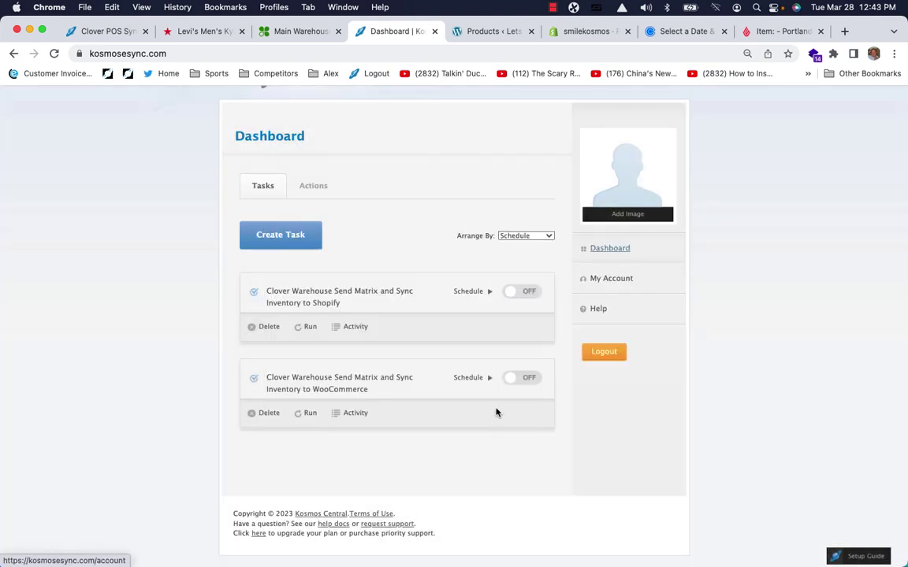
{"action": "left_click", "coordinate": [518, 378]}
{"action": "left_click", "coordinate": [305, 313]}
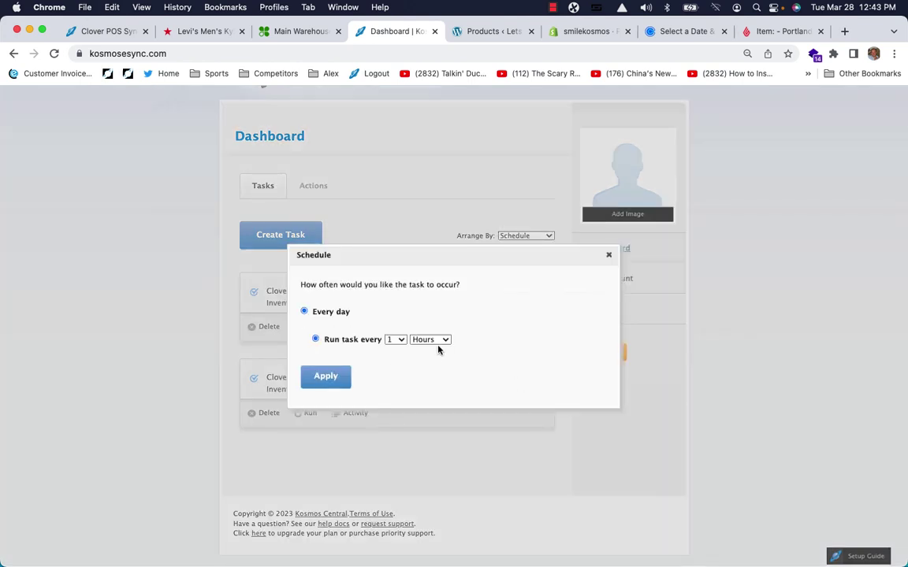
{"action": "left_click", "coordinate": [430, 339]}
{"action": "left_click", "coordinate": [431, 327]}
{"action": "left_click", "coordinate": [398, 340]}
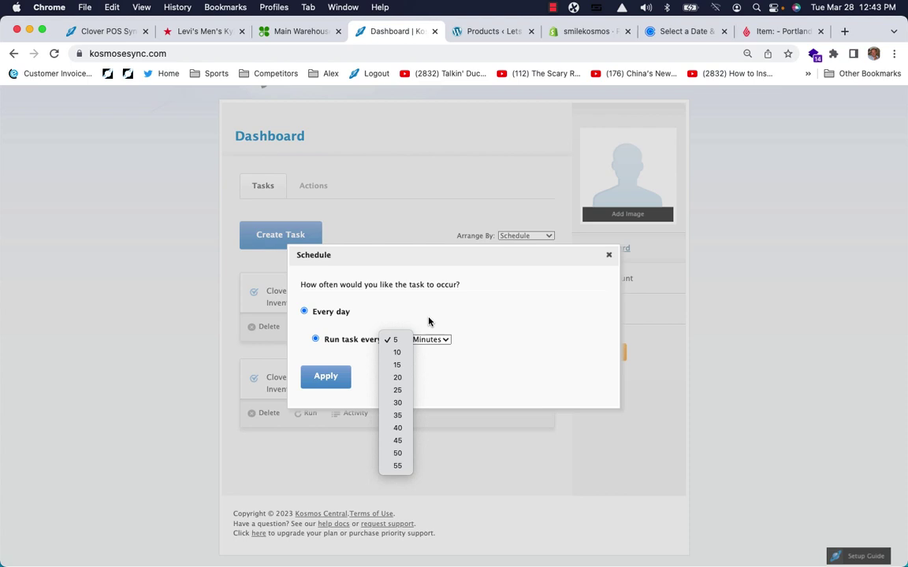
{"action": "left_click", "coordinate": [567, 283]}
{"action": "left_click", "coordinate": [608, 254]}
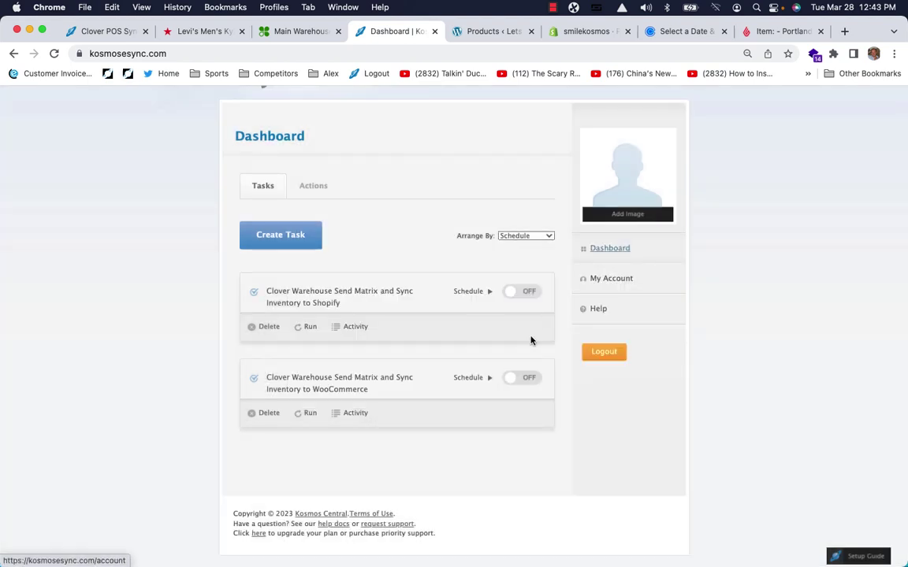
{"action": "left_click", "coordinate": [355, 327]}
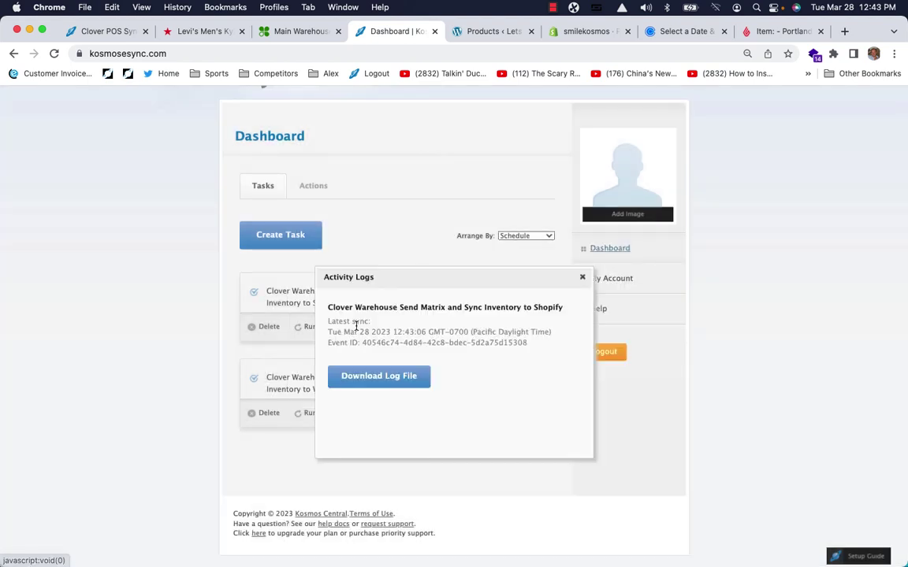
Step: Download the sync log file and open it in an enlarged TextEdit window
{"action": "left_click", "coordinate": [378, 378]}
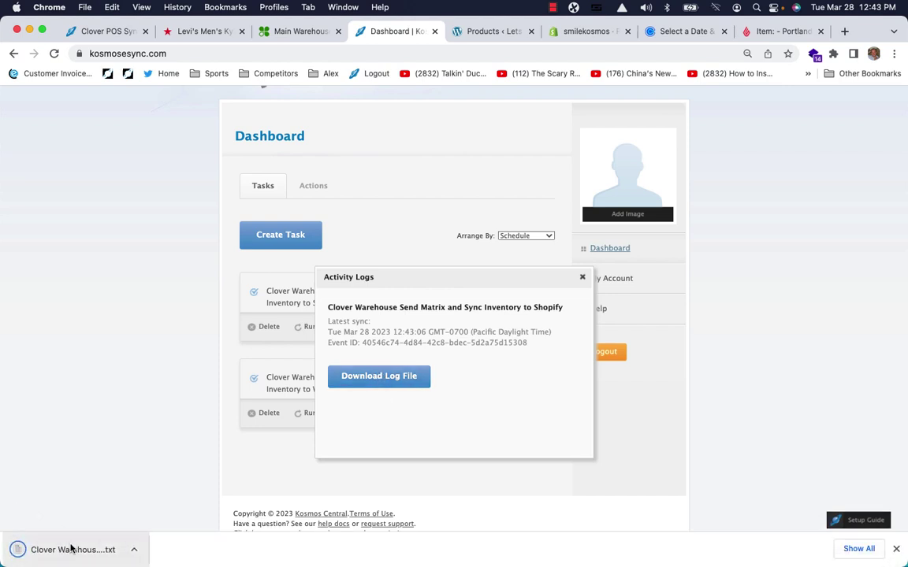
{"action": "left_click", "coordinate": [72, 551]}
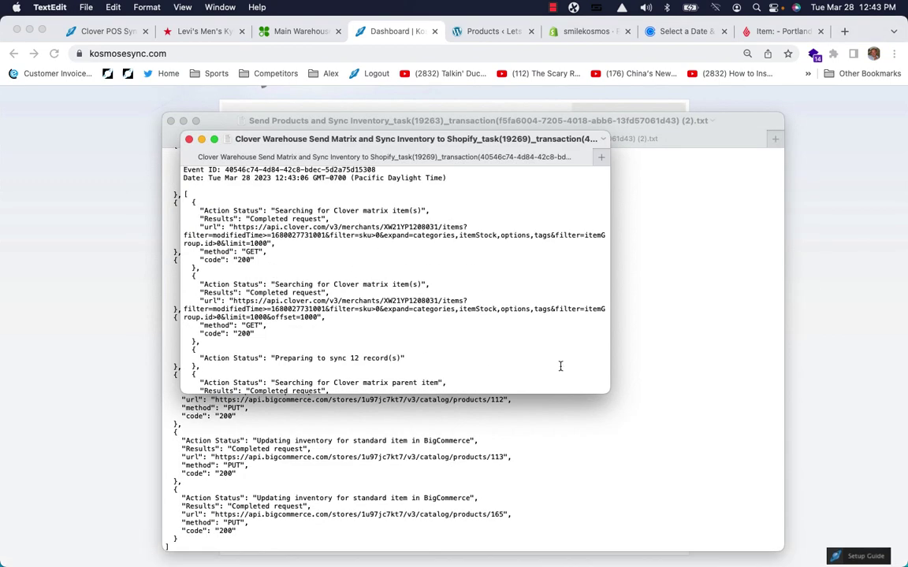
{"action": "left_click_drag", "start_coordinate": [606, 391], "coordinate": [783, 539]}
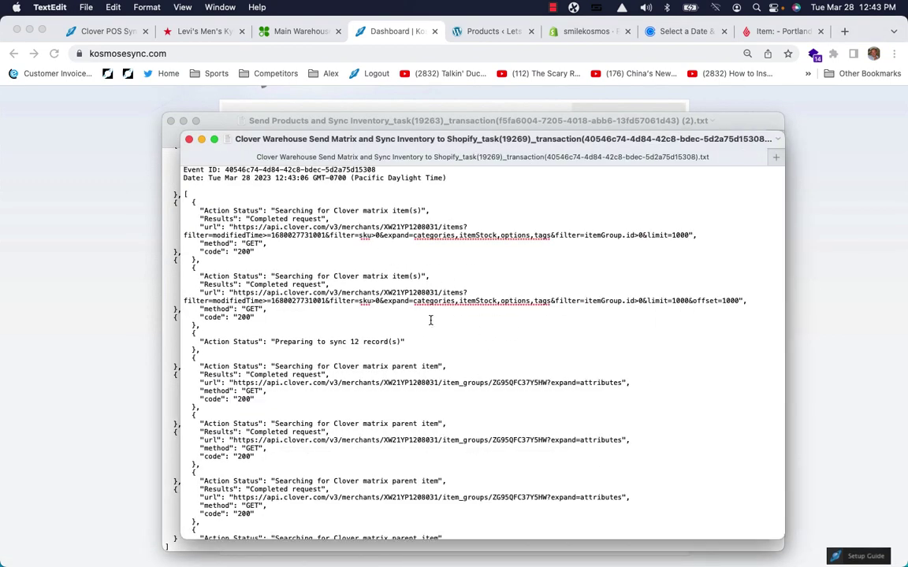
Step: Confirm the log reports 12 records to sync and the Shopify import, then close both logs
{"action": "left_click_drag", "start_coordinate": [416, 342], "coordinate": [190, 342]}
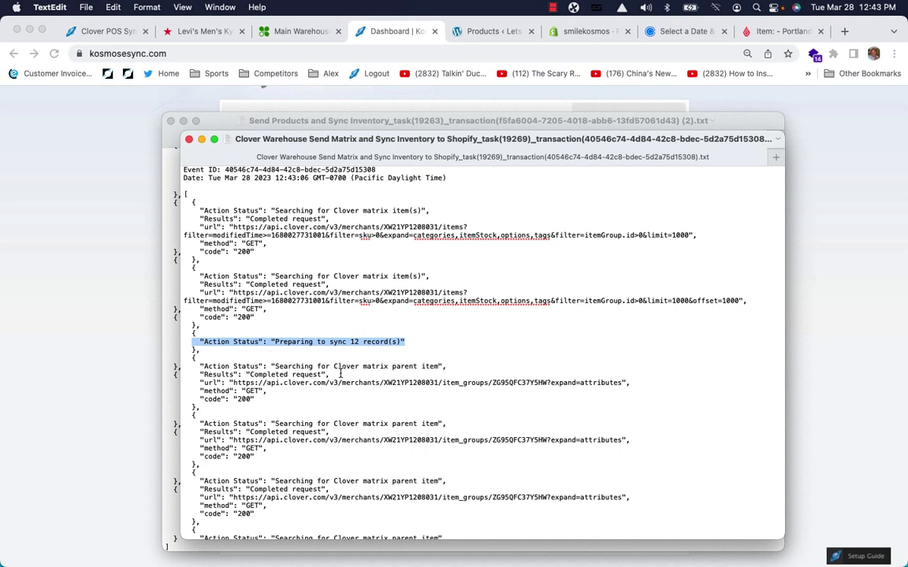
{"action": "scroll", "coordinate": [341, 374], "scroll_direction": "down", "scroll_amount": 10}
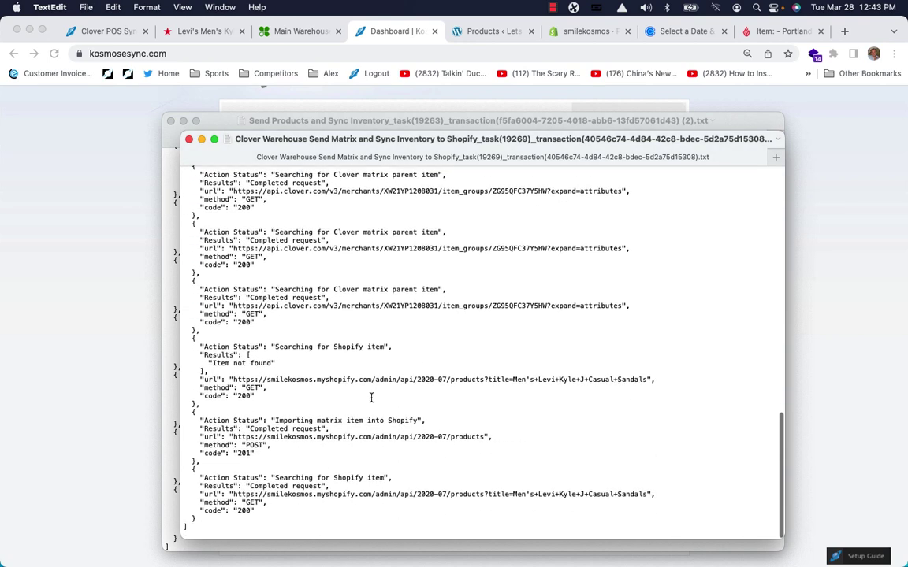
{"action": "left_click", "coordinate": [189, 139]}
{"action": "left_click", "coordinate": [171, 121]}
Step: Close the Activity Logs popup, leaving the Shopify task's Schedule toggle ON
{"action": "left_click", "coordinate": [582, 281]}
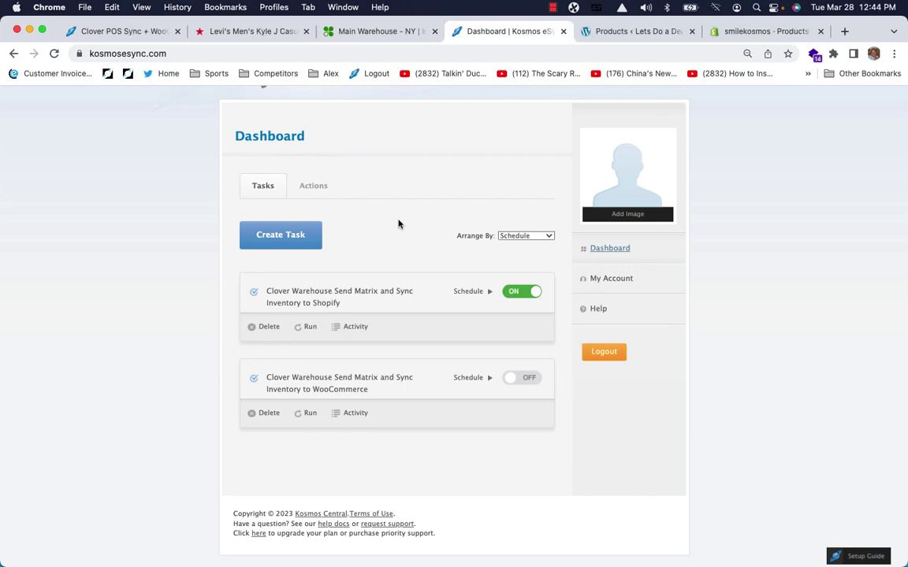
Step: Open Men's Levi Kyle J Casual Sandals from the Shopify product list
{"action": "left_click", "coordinate": [738, 34]}
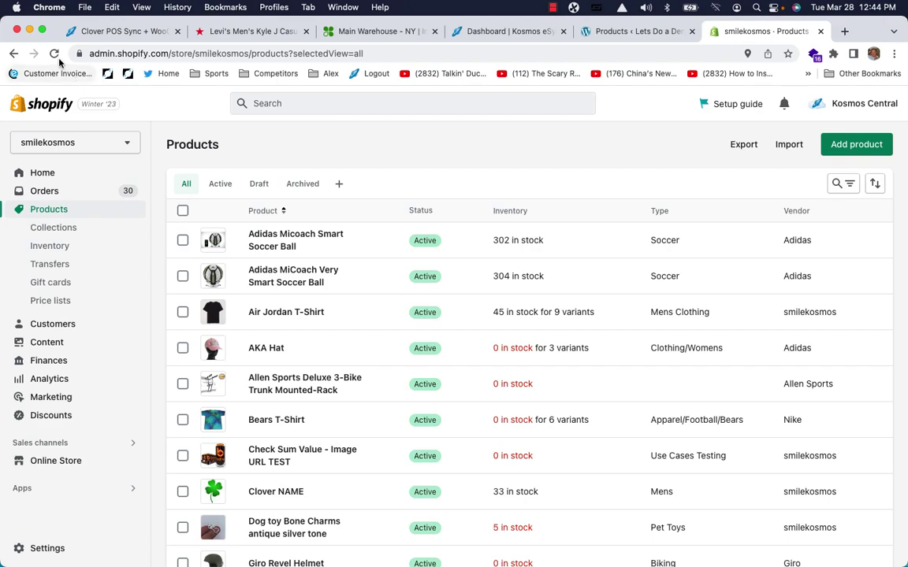
{"action": "scroll", "coordinate": [399, 234], "scroll_direction": "down", "scroll_amount": 10}
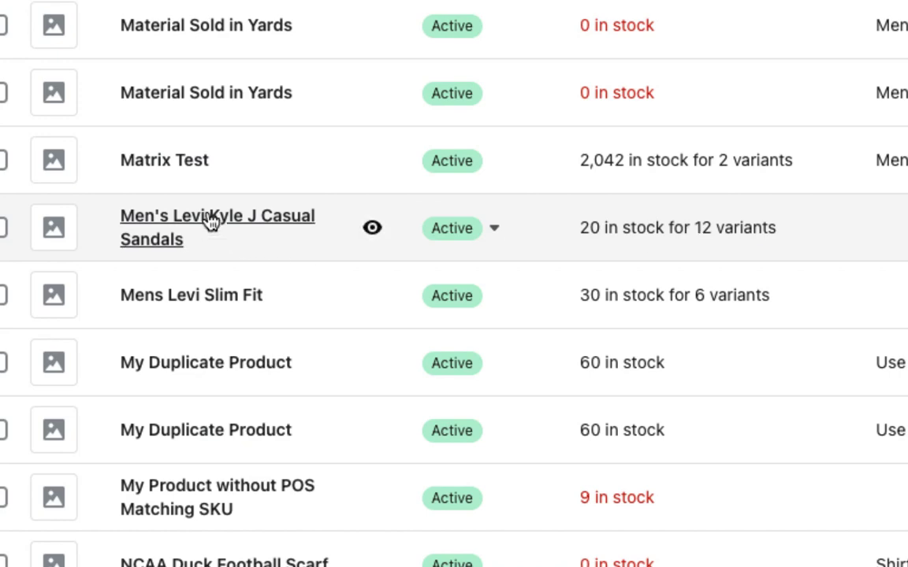
{"action": "left_click", "coordinate": [211, 222]}
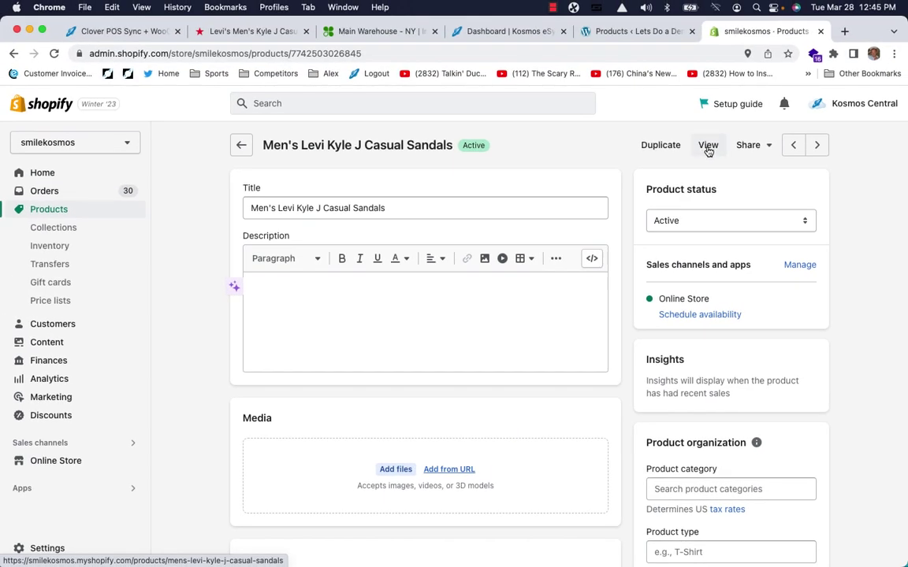
Step: View the sandals on the storefront, checking the Size list (12M) and Color options
{"action": "left_click", "coordinate": [707, 146]}
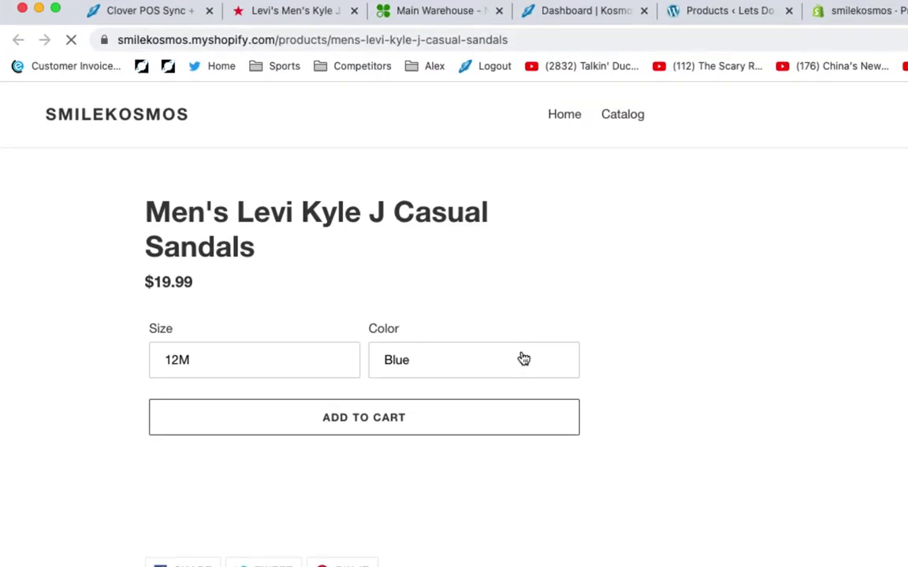
{"action": "left_click", "coordinate": [250, 367]}
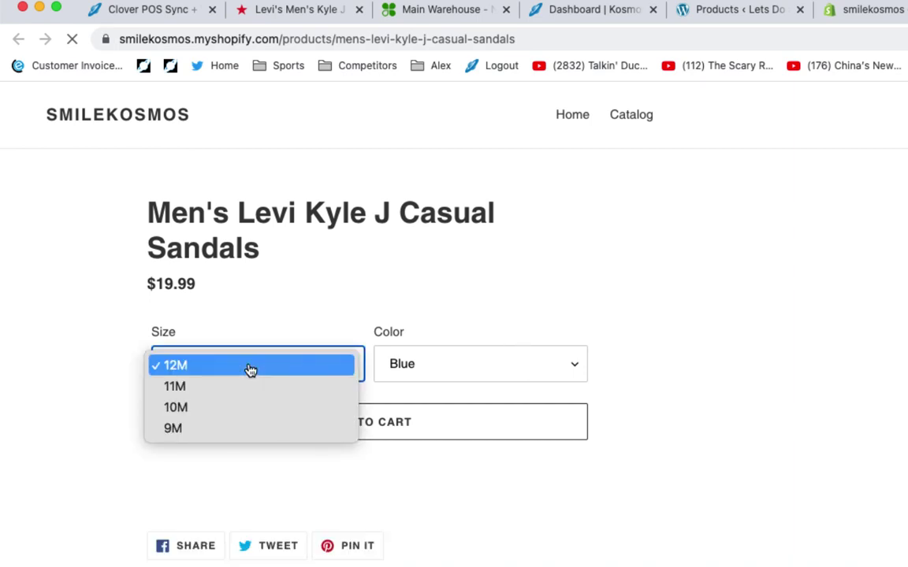
{"action": "left_click", "coordinate": [250, 366]}
{"action": "left_click", "coordinate": [426, 364]}
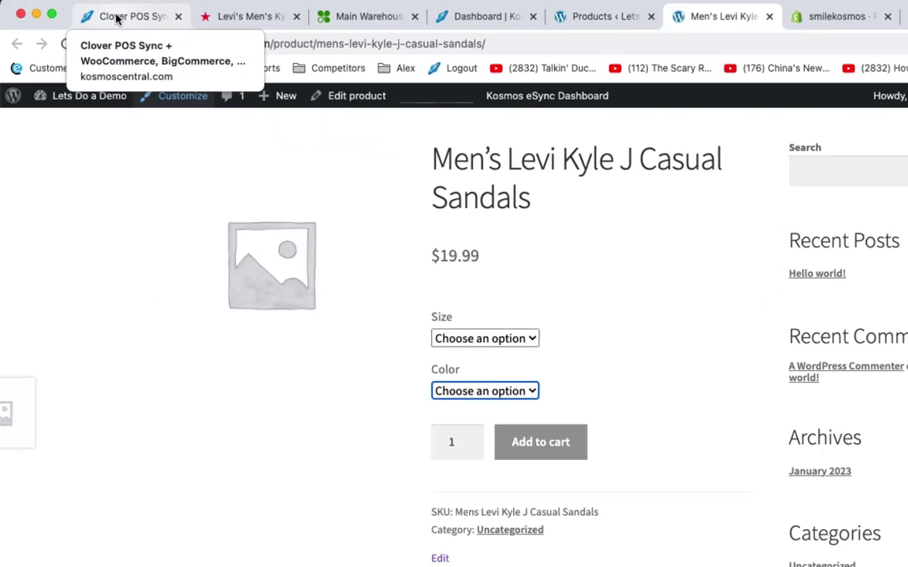
Step: Switch to the Clover POS Sync tab showing the kosmoscentral.com Clover integrations page
{"action": "left_click", "coordinate": [117, 17]}
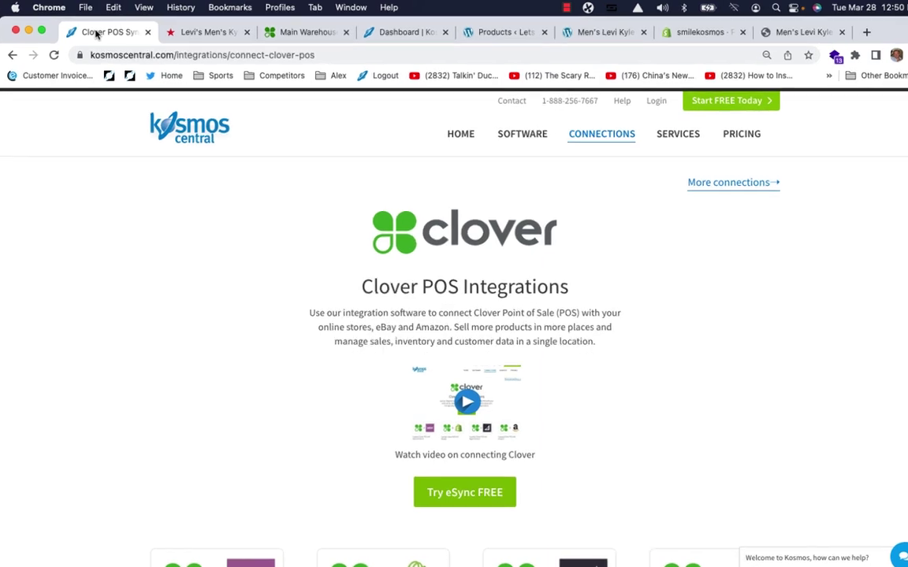